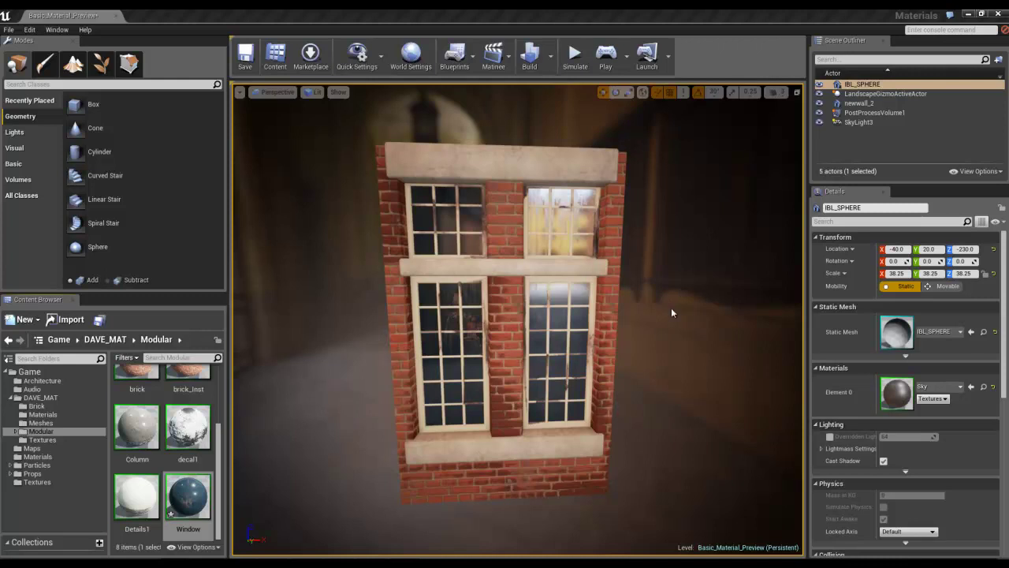
Examine the brick wall's window glass from several angles and distances, checking its reflections and the interior behind it
mouse_move(623, 344)
left_mouse_down("alt")
mouse_move(595, 337)
mouse_move(635, 340)
left_mouse_up("alt")
right_click_drag(635, 341, 587, 328)
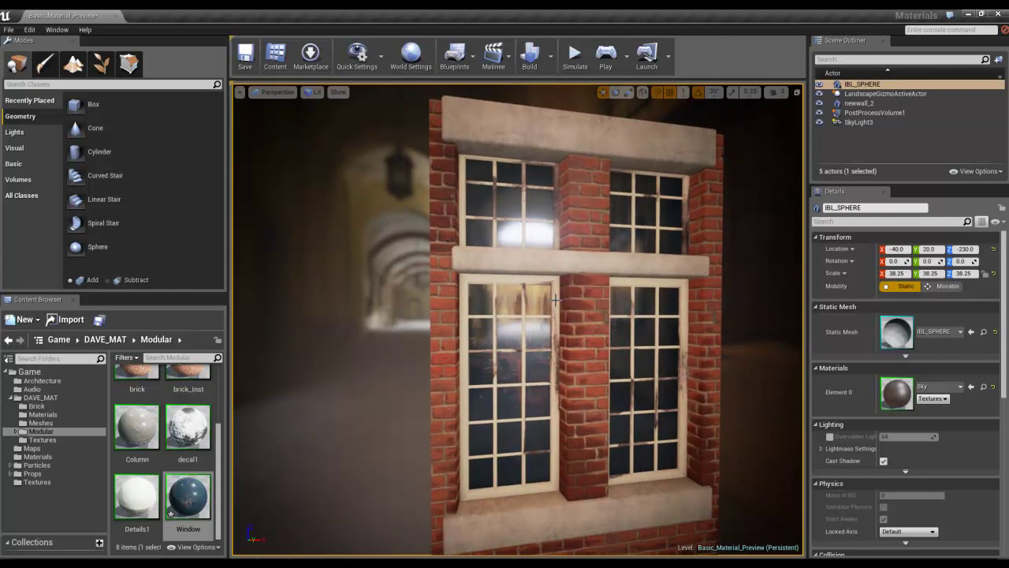
right_click_drag(521, 313, 835, 339)
right_click_drag(574, 294, 535, 365)
key("w")
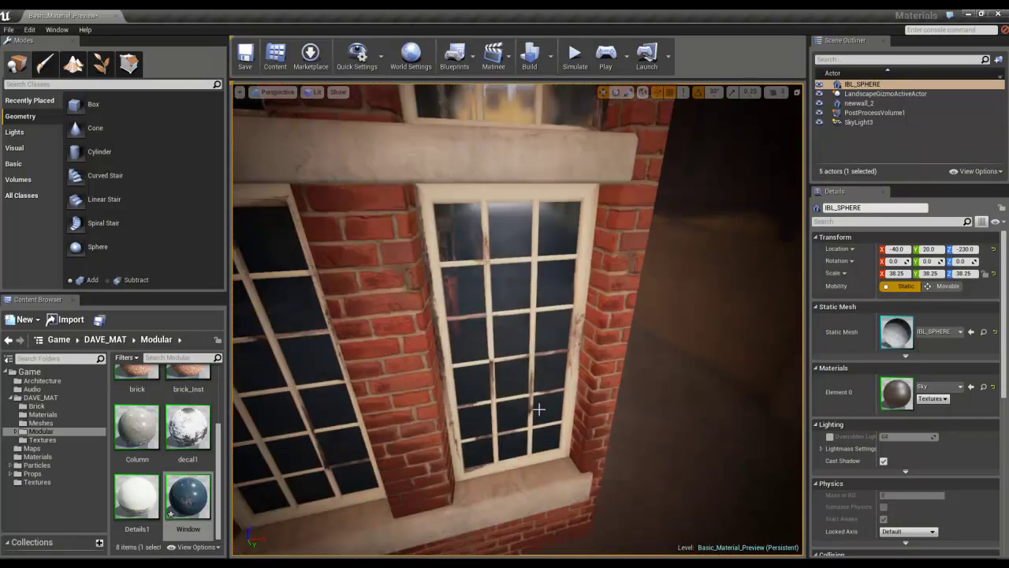
right_click_drag(539, 409, 495, 377)
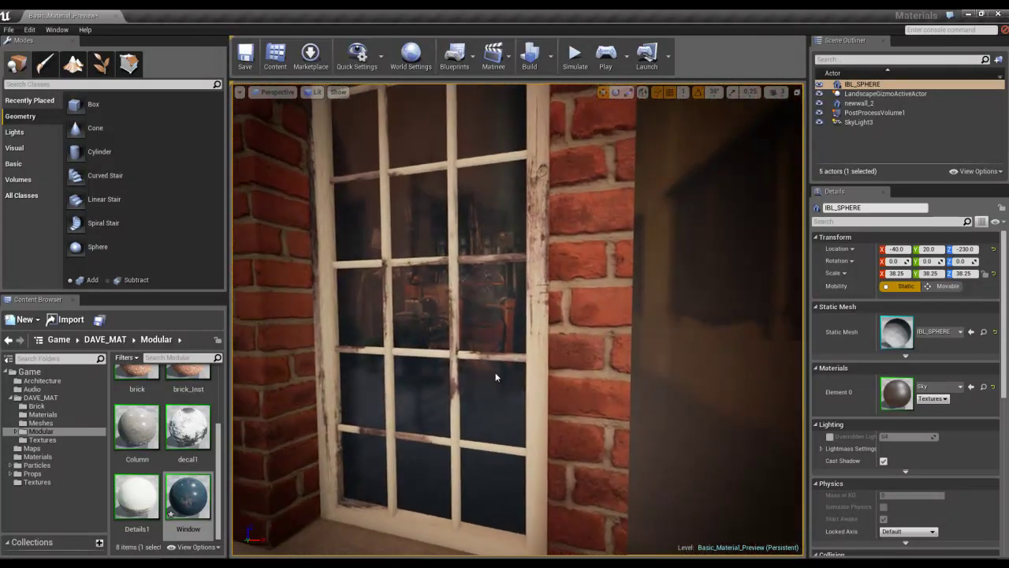
Set the viewport camera speed to 1 and view the lower windows slowly from close up
left_click(779, 92)
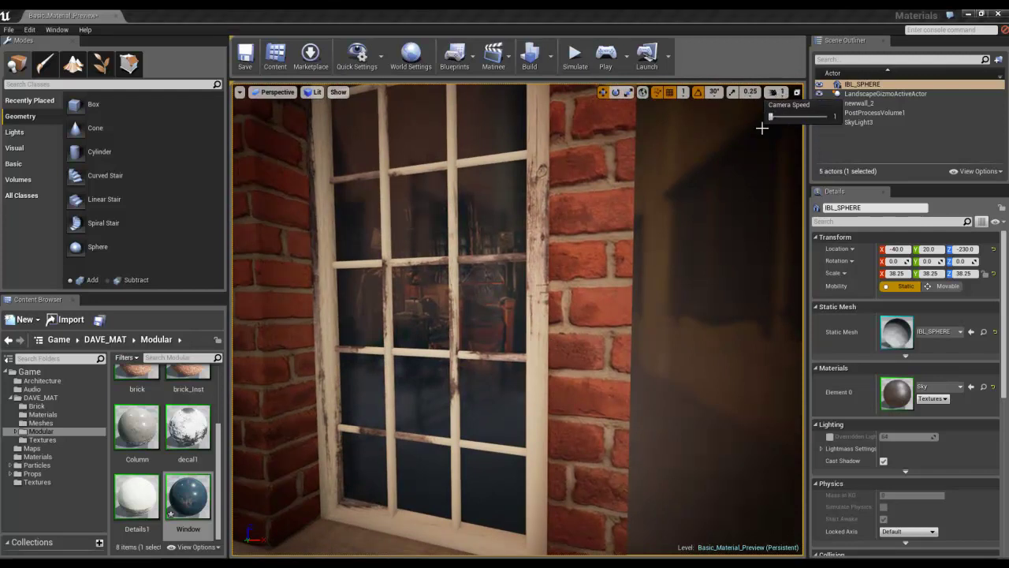
right_click_drag(537, 291, 593, 311)
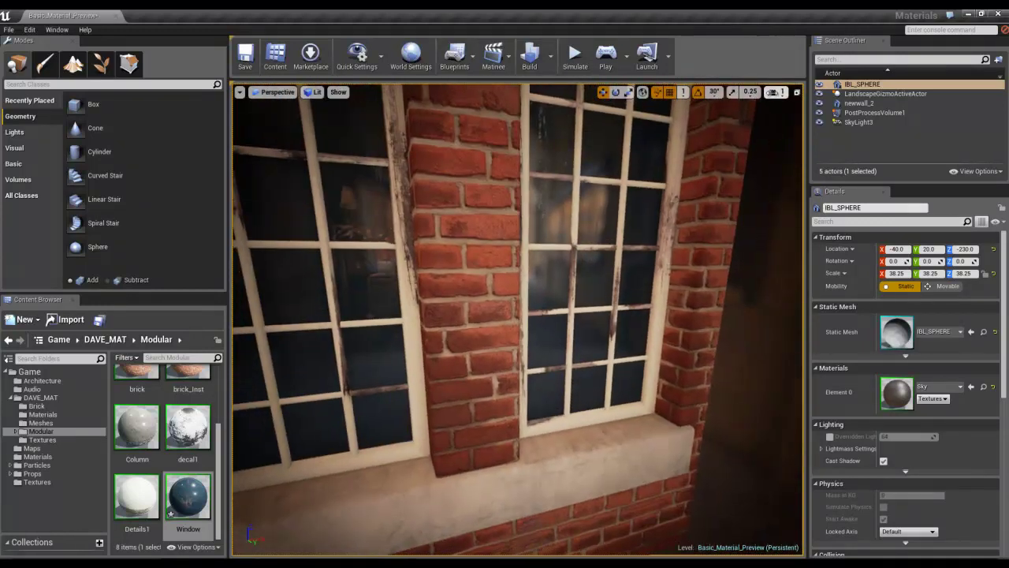
Set the viewport camera speed to 3 and pull back to frame the whole window wall
left_click(776, 92)
left_click_drag(784, 117, 792, 118)
right_click_drag(747, 168, 602, 281)
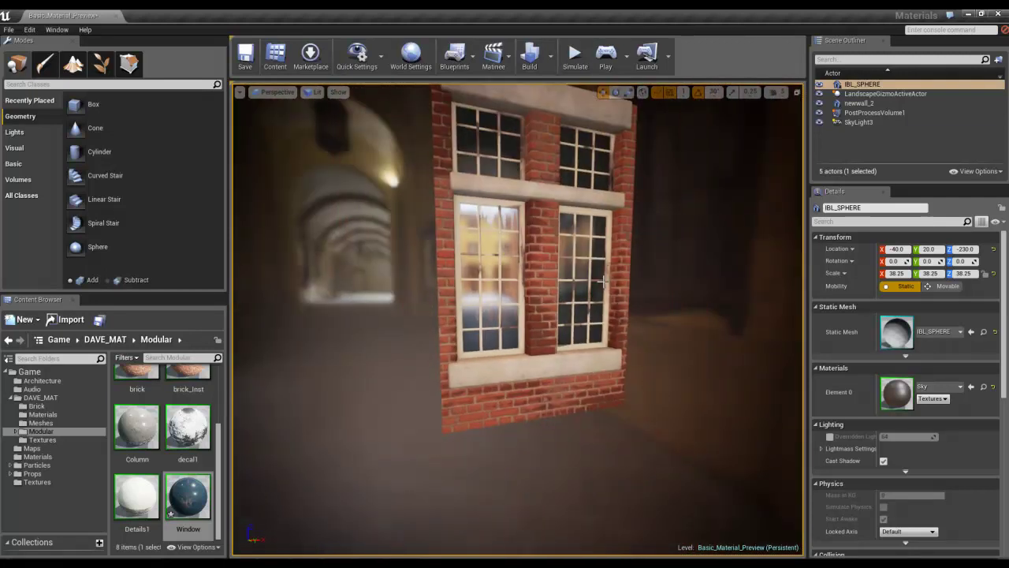
Inspect the upper and lower windows from the side, below and front to compare reflections and interior parallax across the panes
scroll(576, 267, "up", 6)
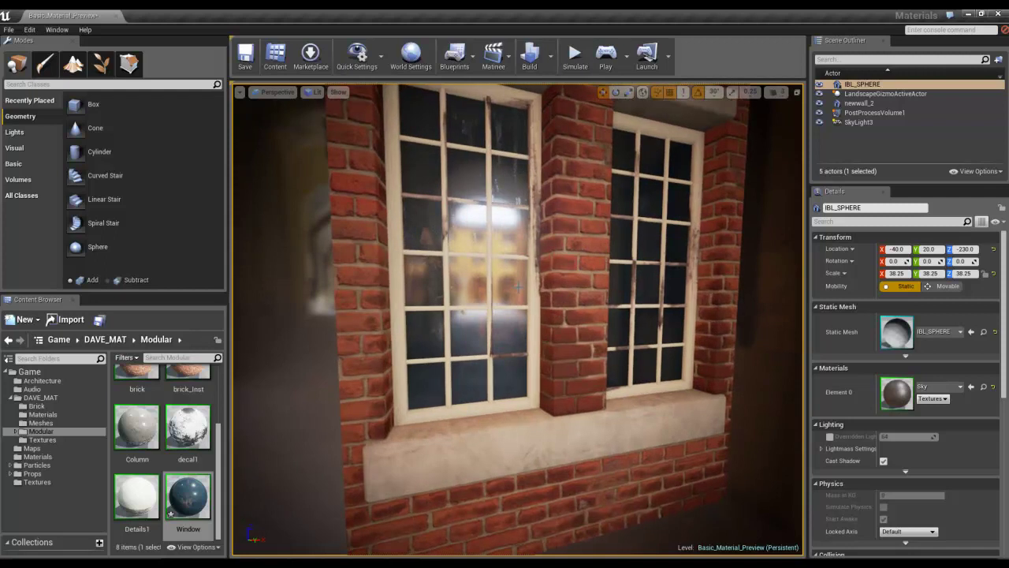
right_click_drag(505, 309, 517, 299)
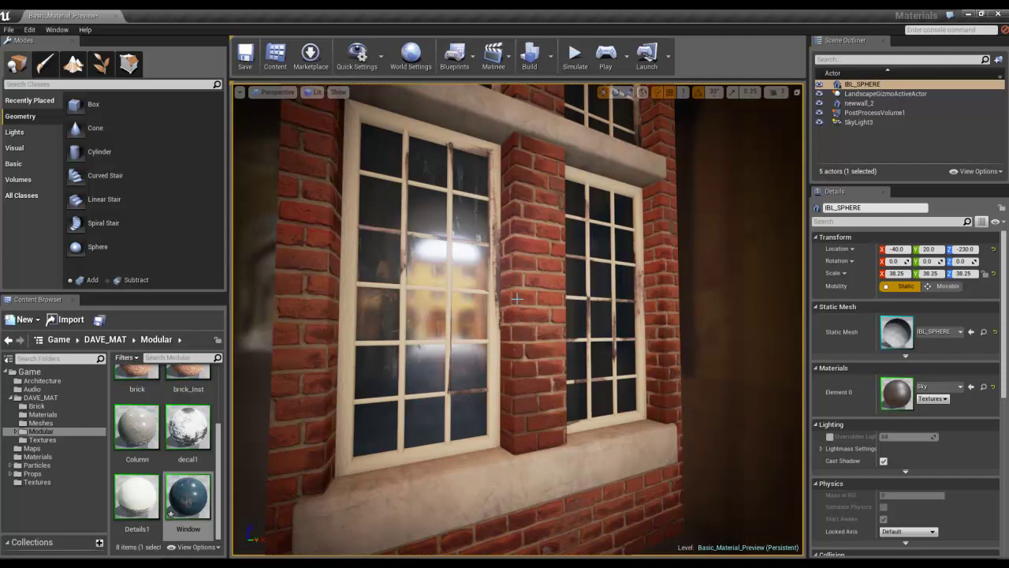
right_click_drag(522, 289, 505, 271)
scroll(503, 271, "up", 10)
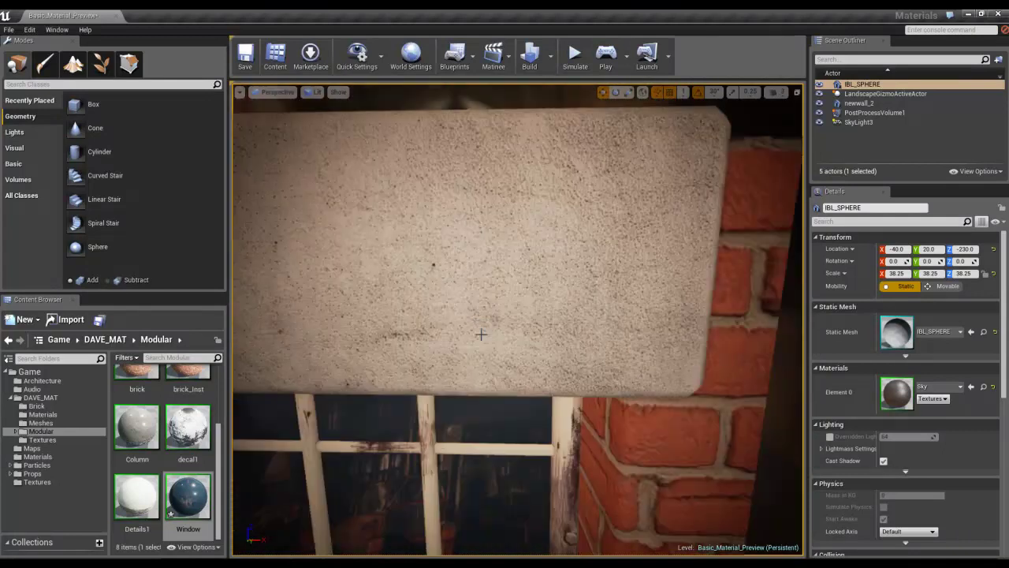
right_click_drag(481, 334, 456, 305)
scroll(475, 360, "down", 8)
left_click_drag(457, 305, 511, 316, "alt")
right_click_drag(511, 316, 520, 290, "alt")
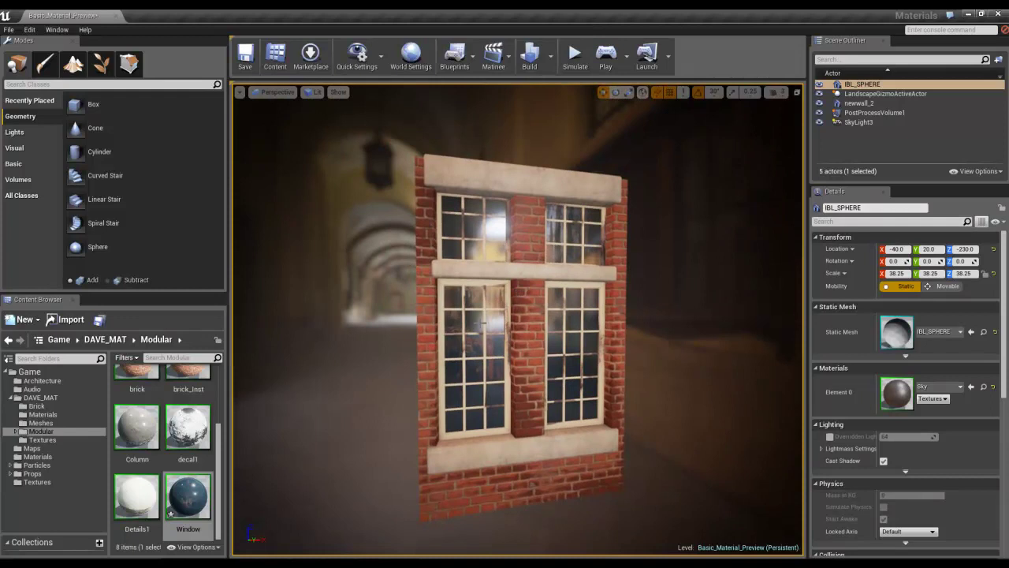
scroll(503, 377, "up", 6)
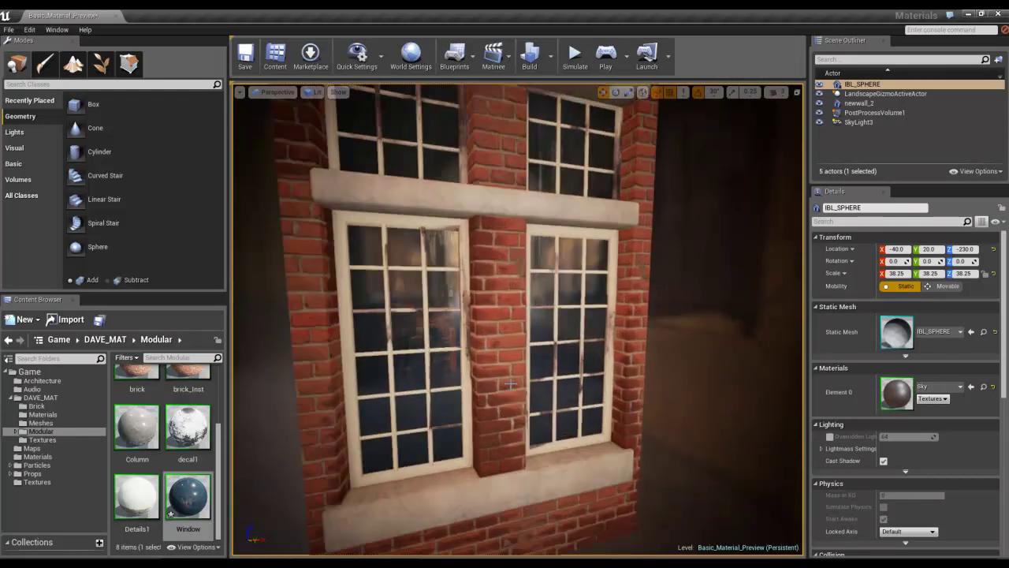
scroll(470, 383, "down", 8)
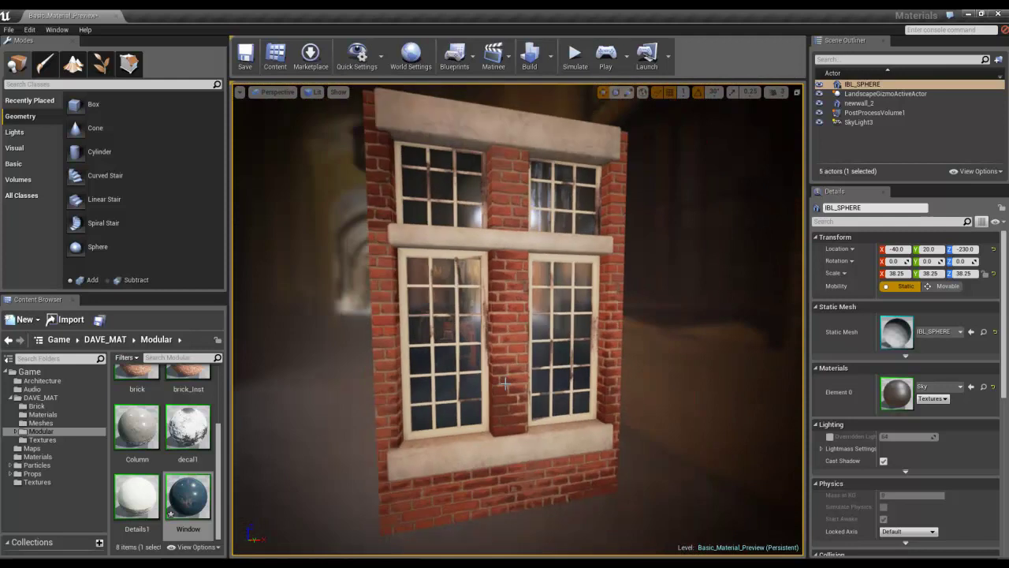
left_click_drag(506, 383, 417, 261, "alt")
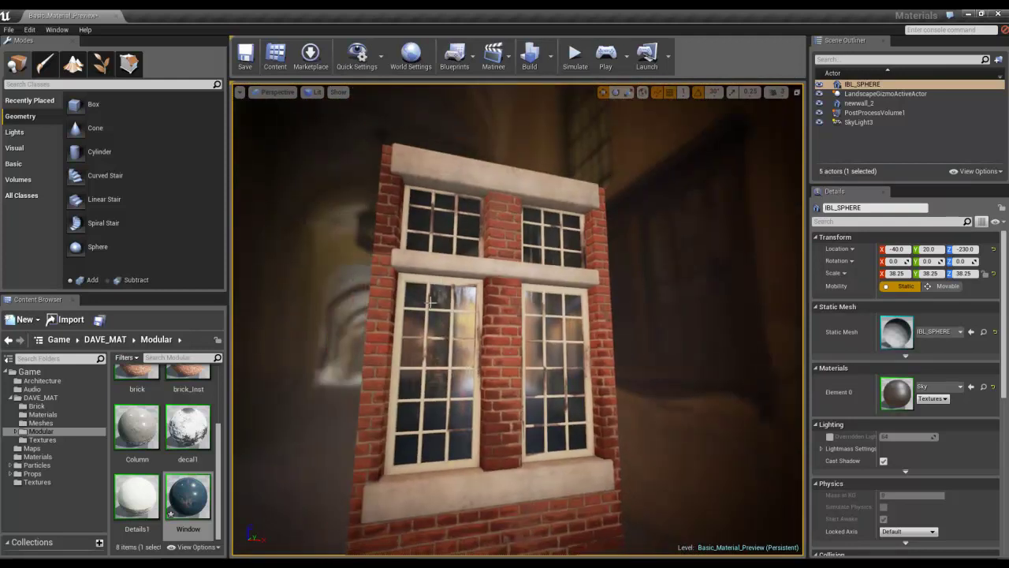
left_click_drag(438, 336, 410, 341, "alt")
scroll(455, 357, "up", 3)
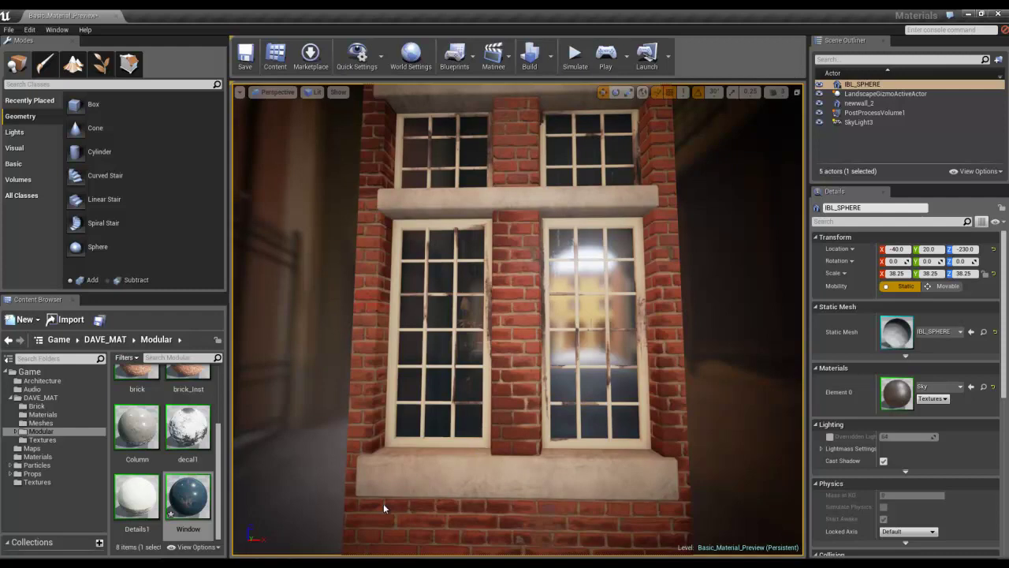
Switch to 3ds Max and examine the modular window wall model
key("alt+Tab")
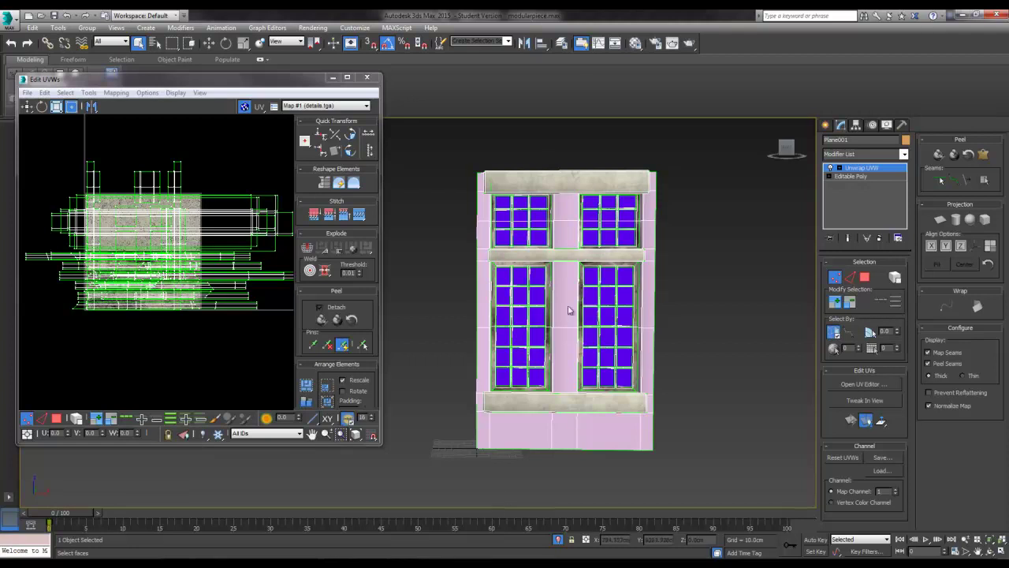
right_click(628, 408)
scroll(583, 361, "up", 4)
scroll(575, 361, "down", 4)
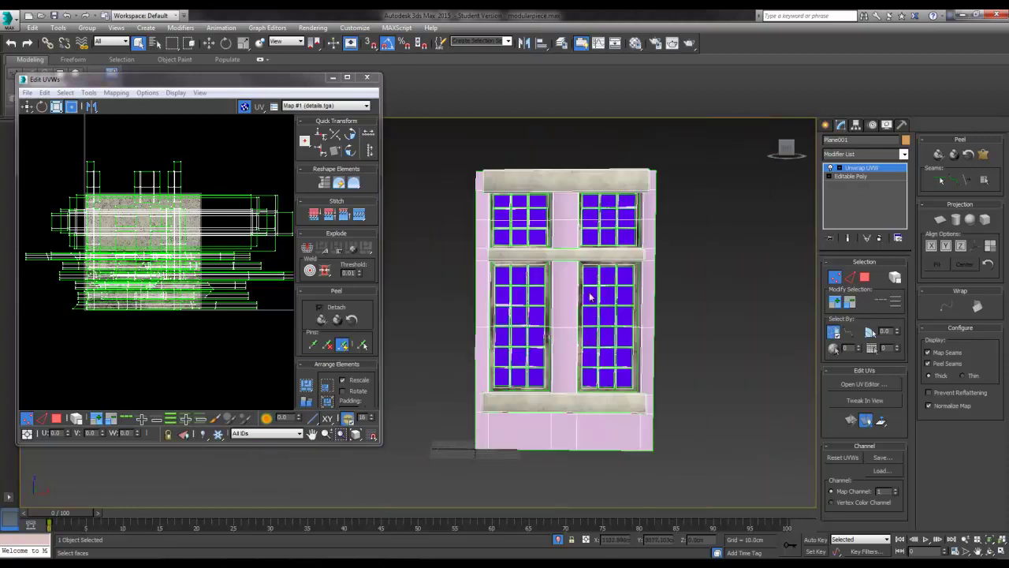
right_click(535, 362)
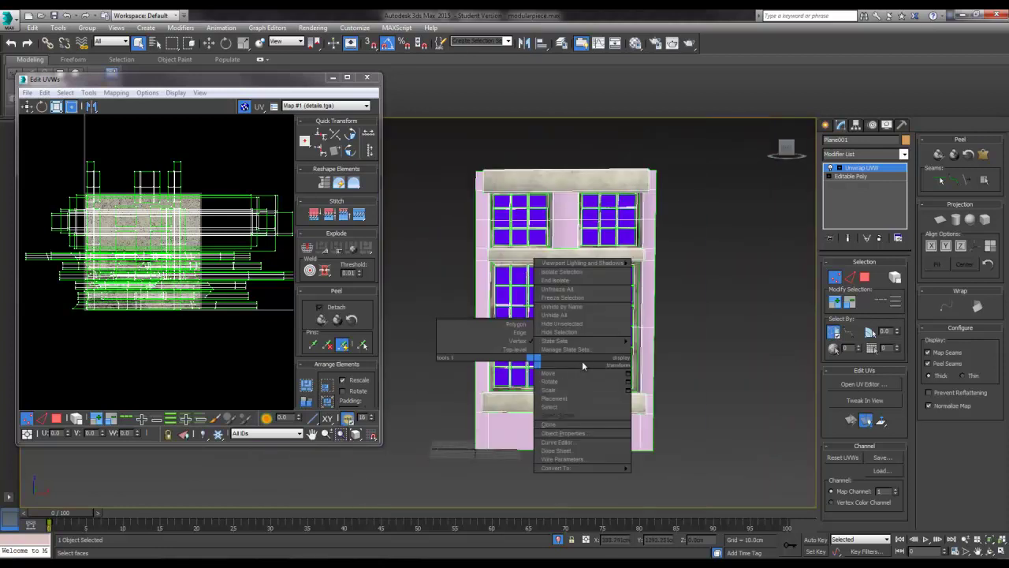
left_click(503, 384)
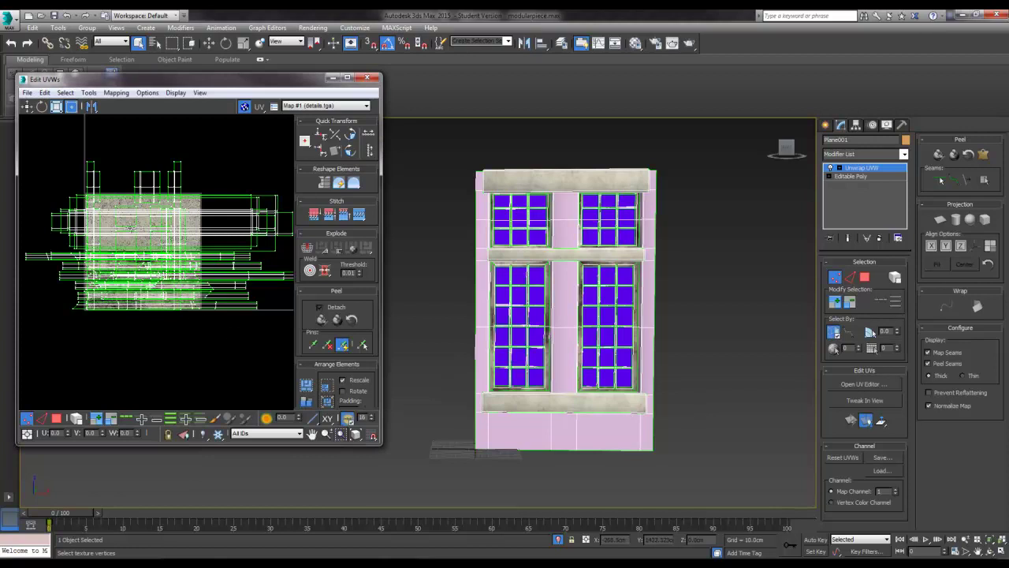
Filter the UV editor to the 3:03 - Default material ID and enlarge the editor to view the window UVs
left_click(294, 436)
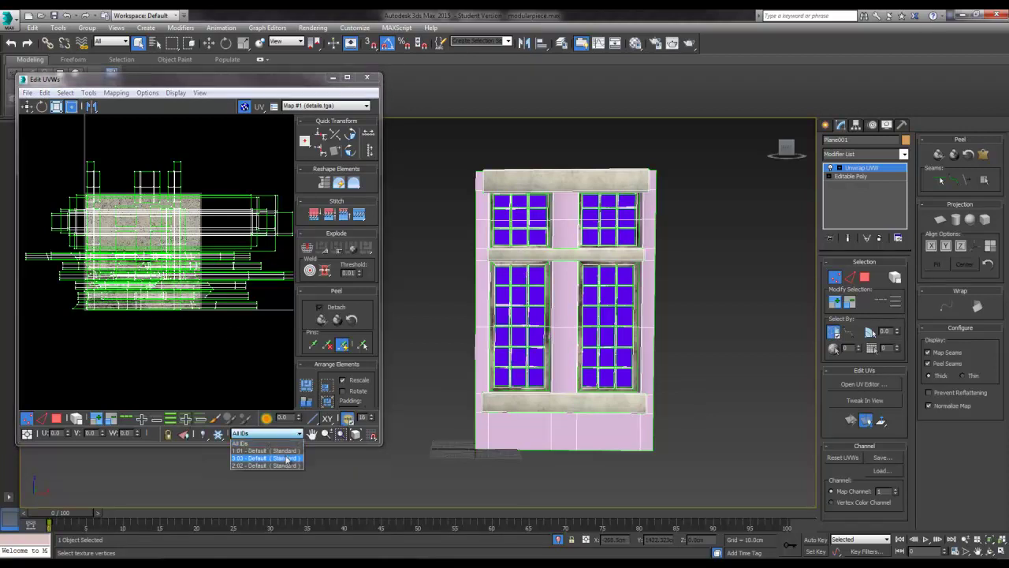
left_click(239, 458)
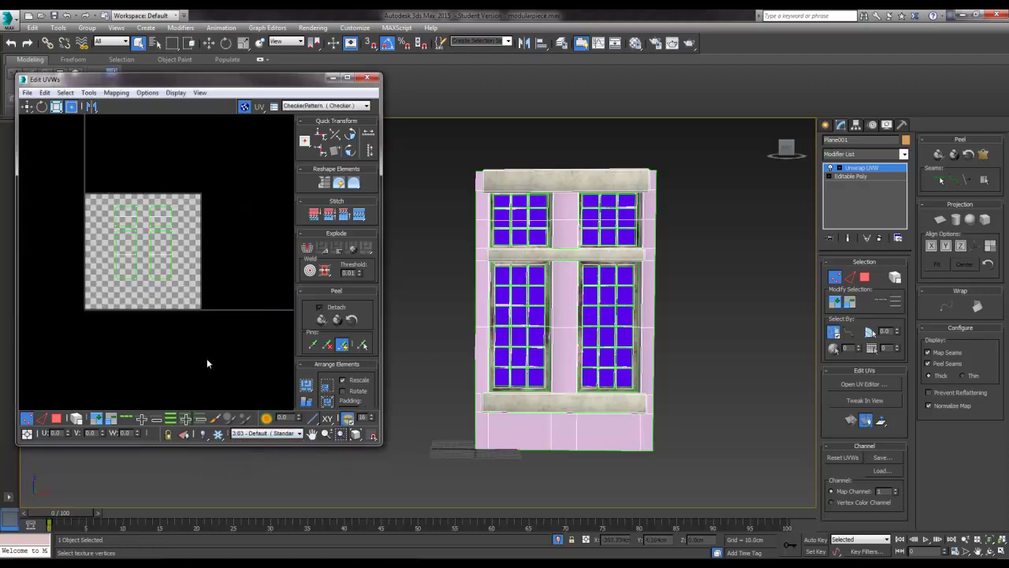
scroll(43, 168, "up", 2)
scroll(56, 192, "up", 2)
scroll(142, 231, "down", 2)
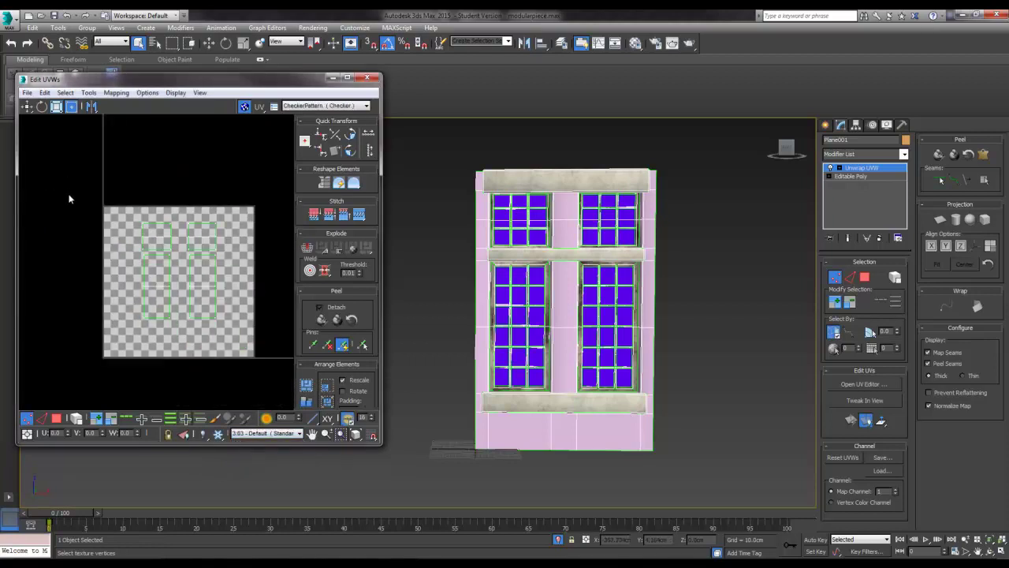
left_click_drag(376, 440, 464, 487)
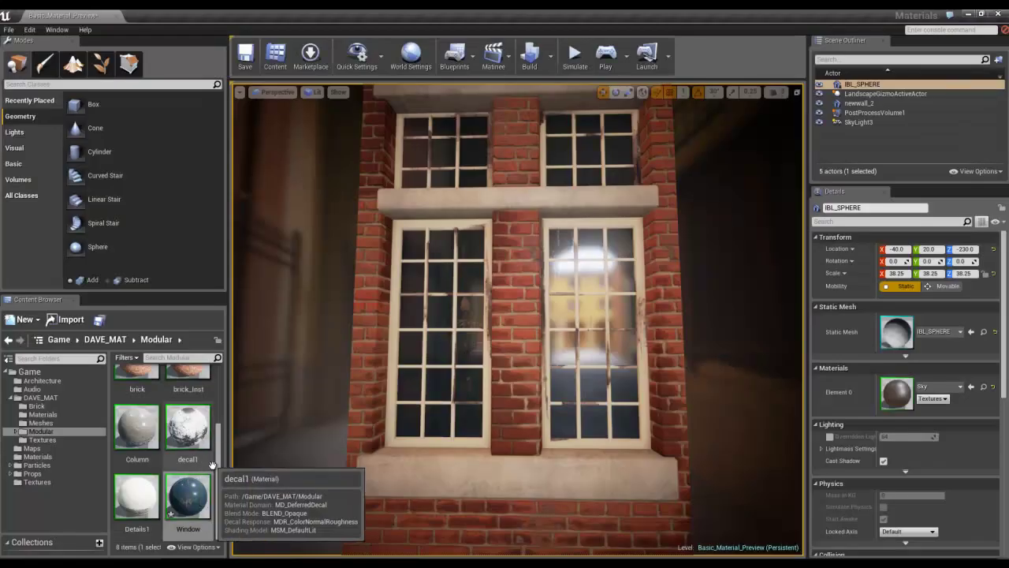
Switch back to Unreal Editor, open the Window material and examine its Interior_Offset, Glass_Surface and GLASS colour nodes
left_click(190, 504)
double_click(189, 505)
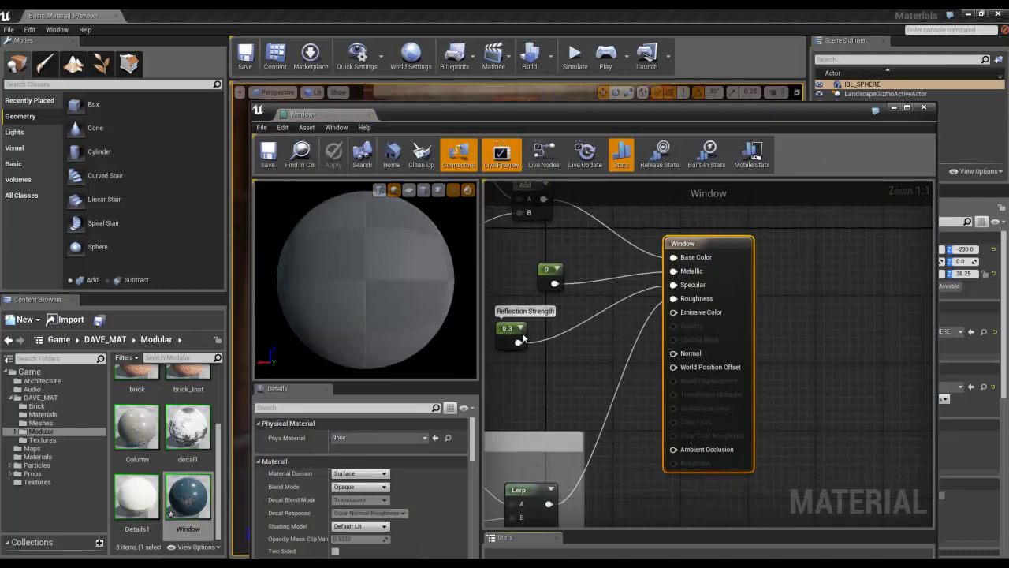
scroll(585, 335, "down", 3)
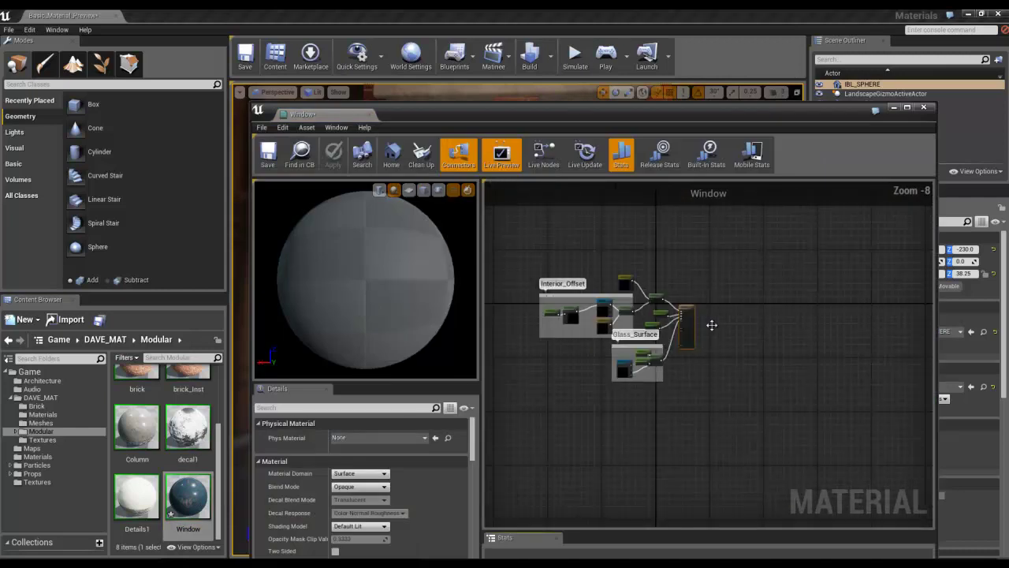
scroll(692, 273, "up", 5)
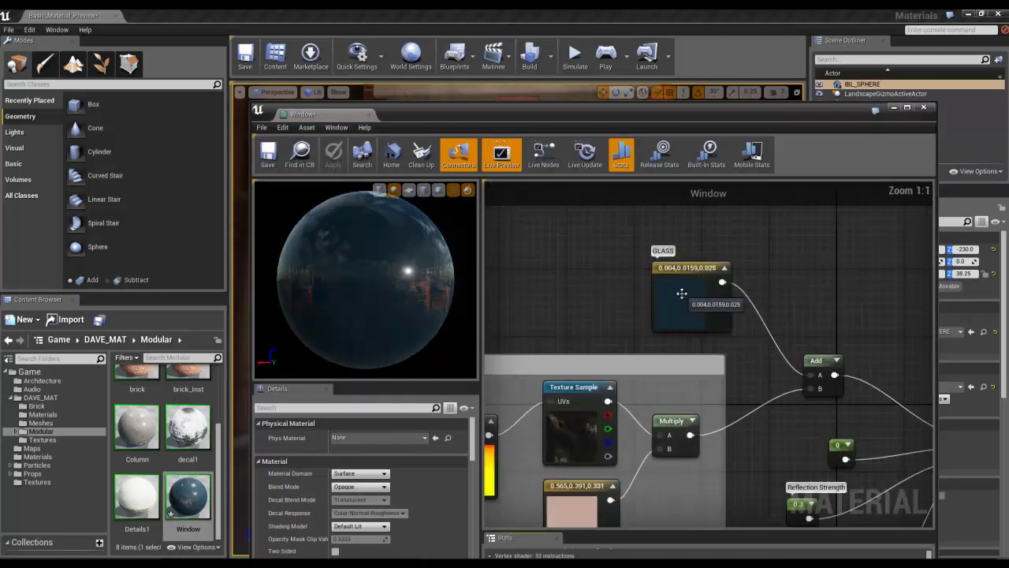
scroll(678, 293, "down", 3)
scroll(676, 296, "down", 2)
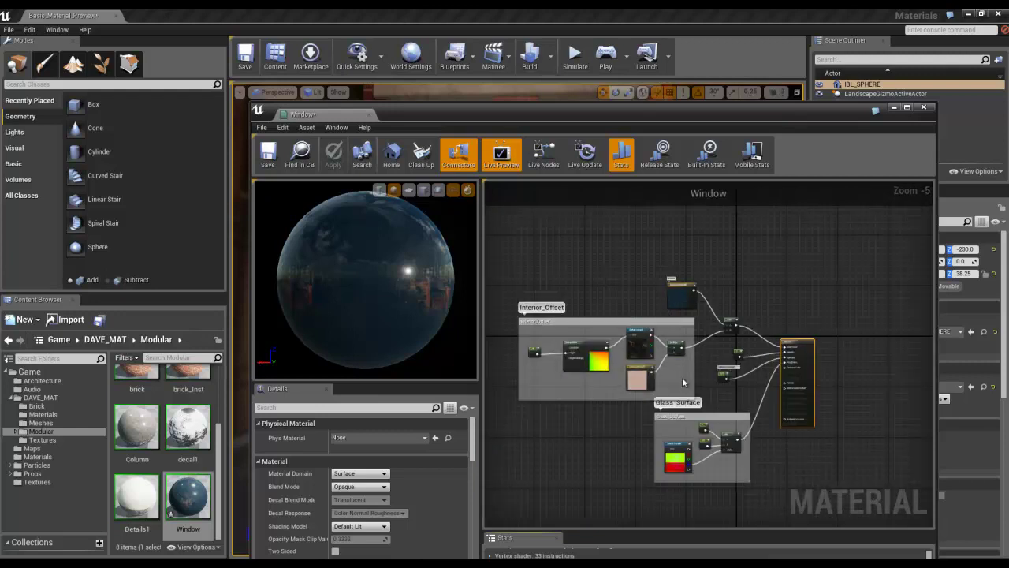
scroll(689, 378, "down", 1)
scroll(705, 334, "up", 3)
scroll(674, 307, "up", 3)
Change the GLASS constant's colour to light pink (0.81, 0.551, 0.803) and apply the material
left_click(613, 314)
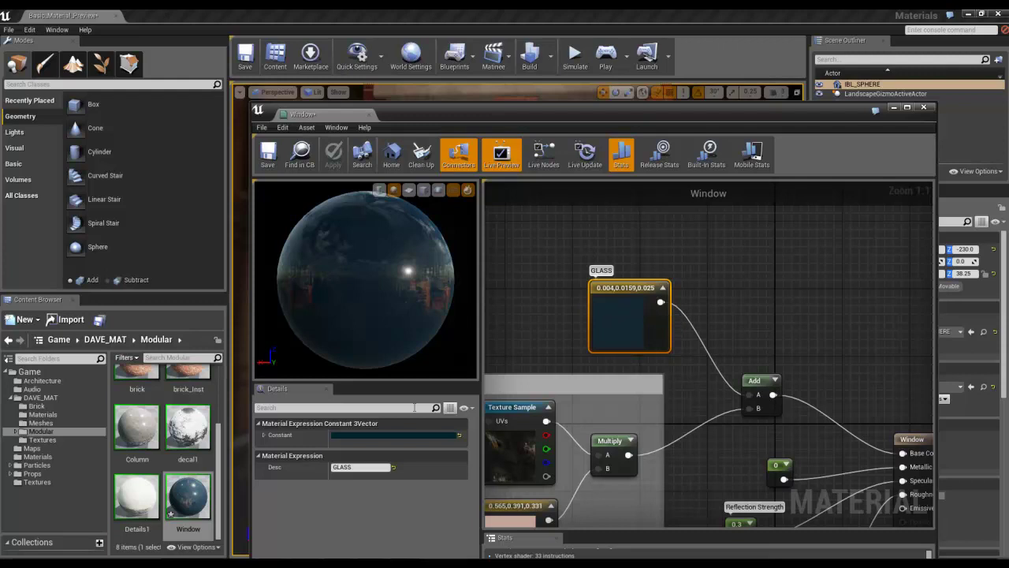
left_click(402, 434)
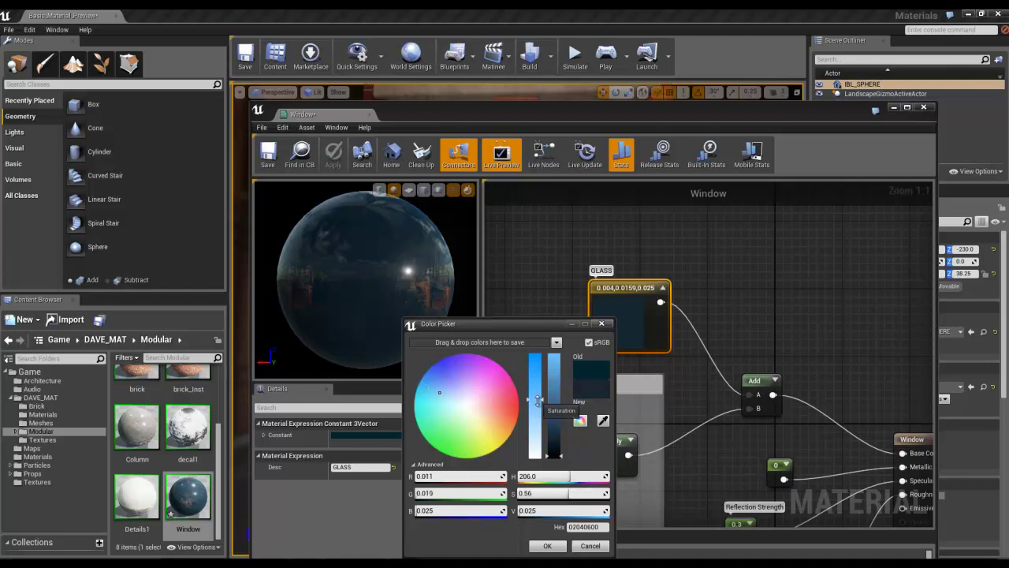
left_click(490, 368)
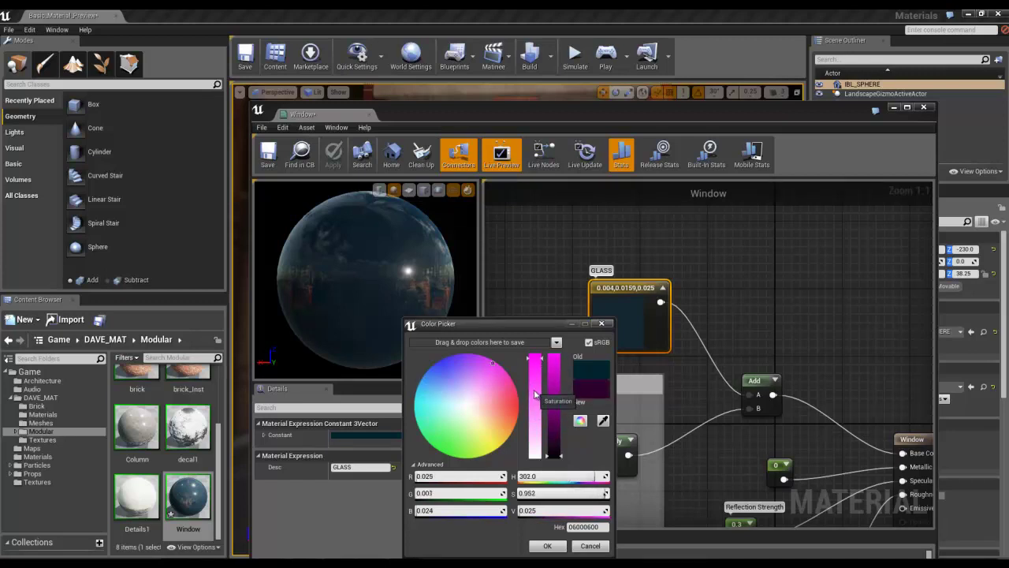
mouse_move(536, 398)
left_mouse_down()
mouse_move(535, 446)
mouse_move(555, 374)
left_mouse_up()
left_click(548, 547)
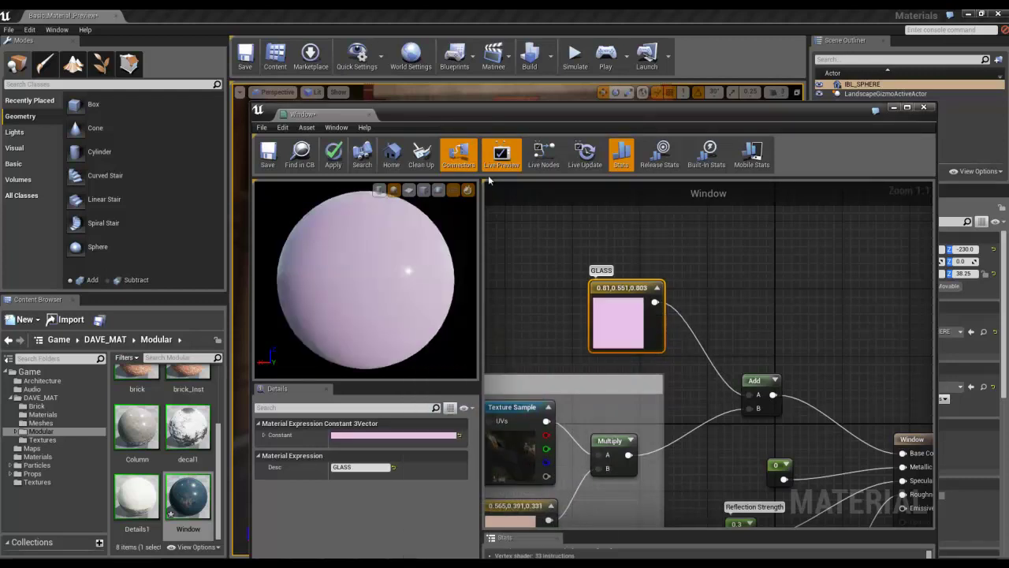
left_click(334, 153)
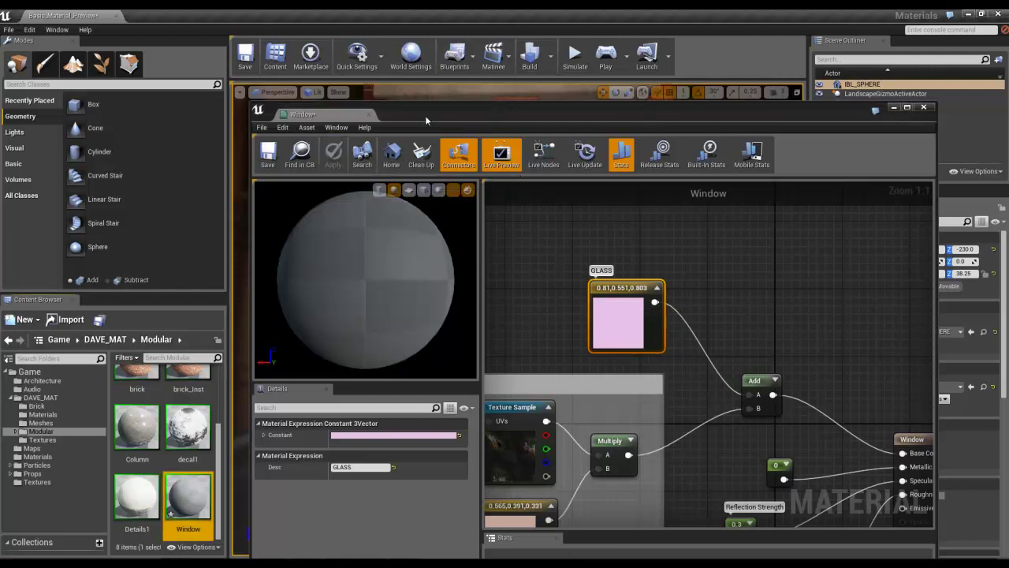
Move the material editor aside, examine the pink glass on the wall's windows, and bring the material graph back into view
left_click_drag(425, 115, 901, 161)
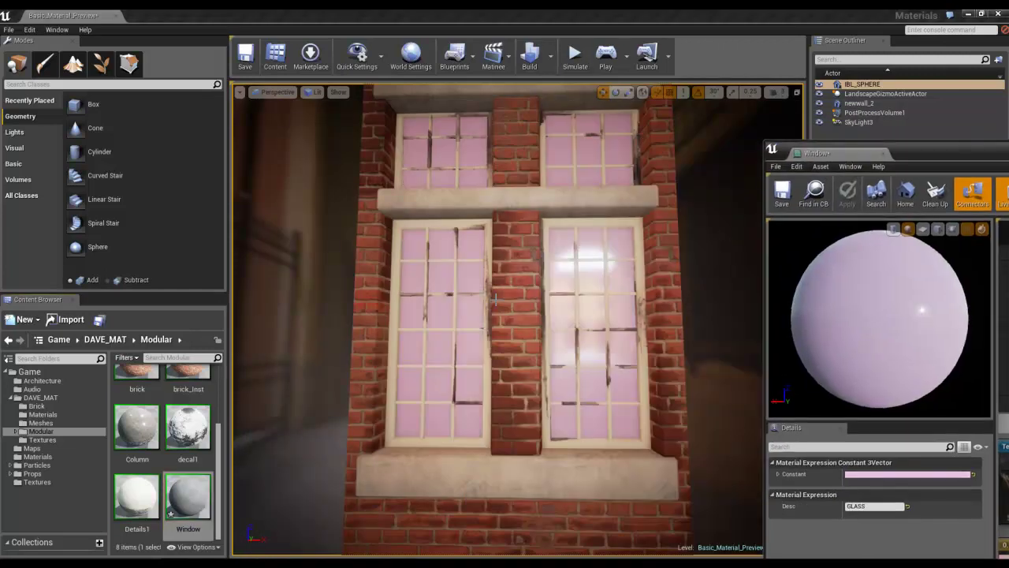
scroll(476, 305, "up", 10)
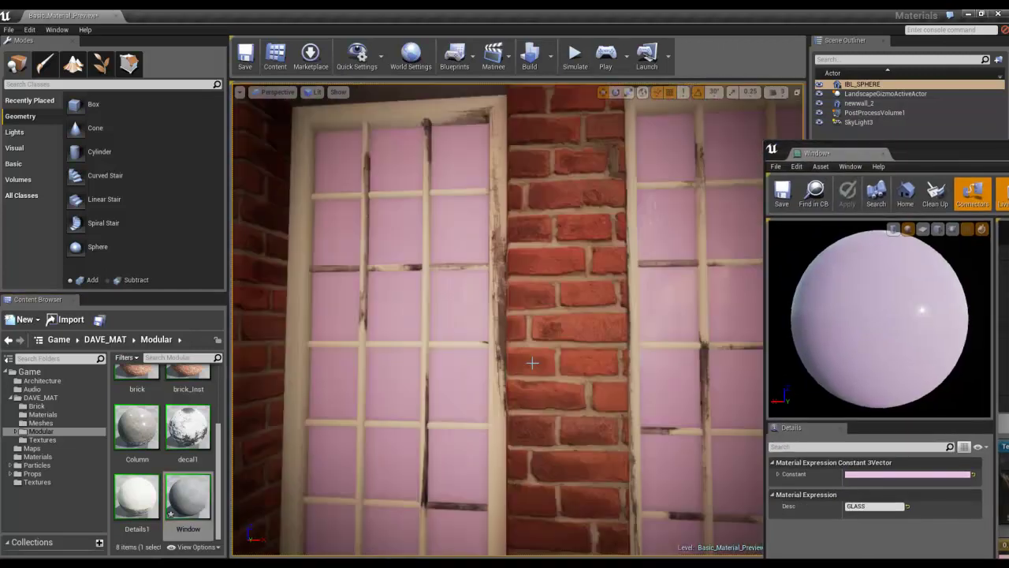
left_click_drag(554, 359, 517, 361, "alt")
scroll(544, 362, "down", 5)
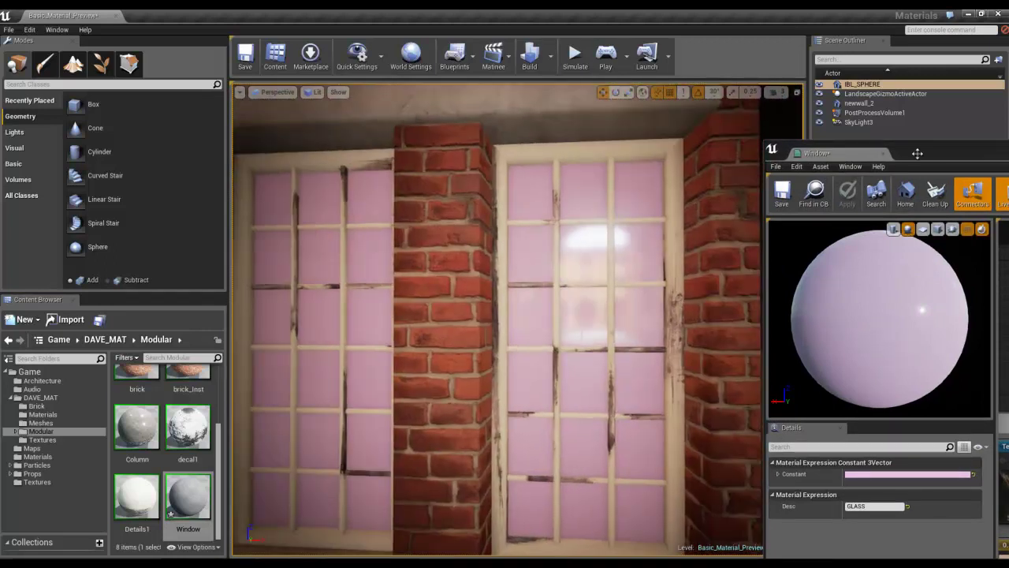
left_click_drag(917, 152, 361, 86)
scroll(569, 314, "down", 2)
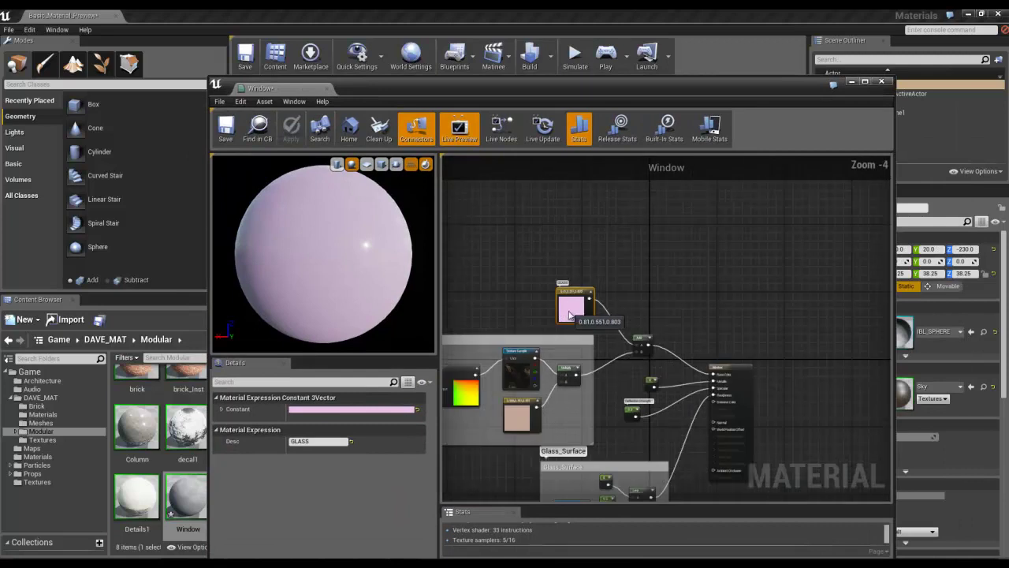
Set the GLASS constant's colour to a dark purple (0.045, 0.031, 0.045) and apply the material
double_click(569, 312)
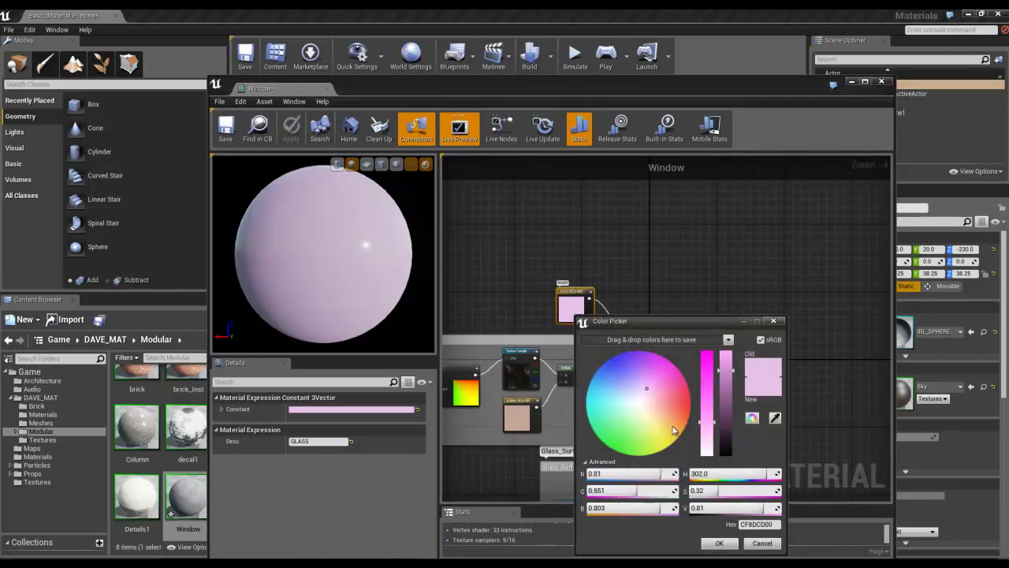
left_click_drag(730, 435, 728, 451)
left_click(718, 543)
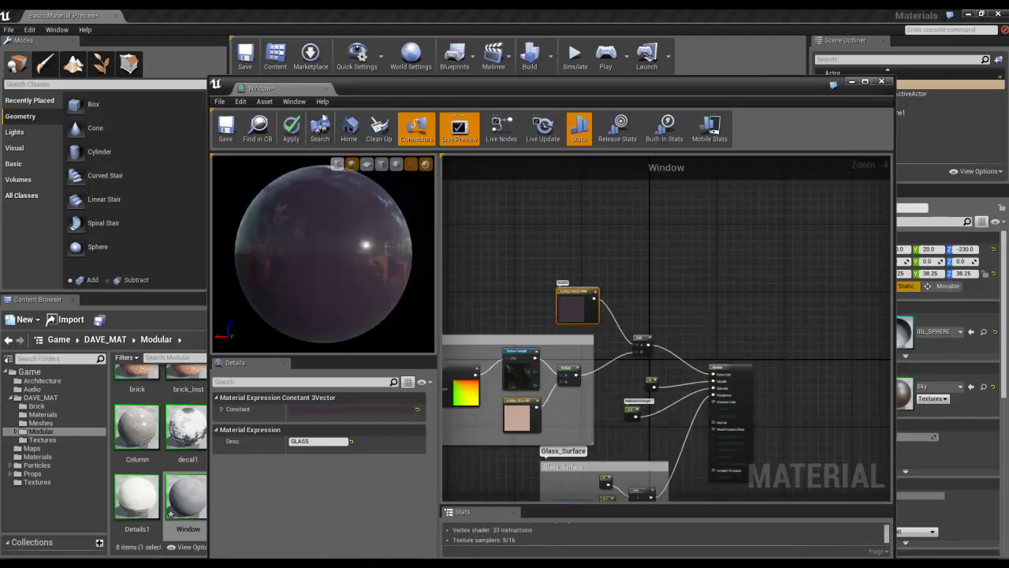
Move the material editor aside, examine the dark glass and its reflections in the wall's windows, and bring the graph back into view
left_click_drag(353, 91, 580, 86)
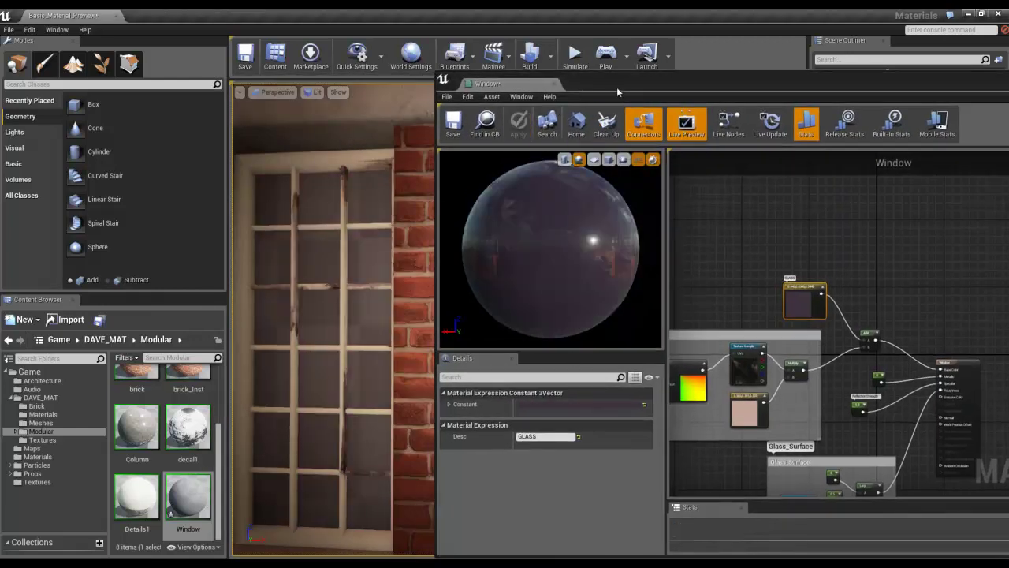
left_click_drag(616, 86, 833, 114)
right_click_drag(497, 358, 514, 383)
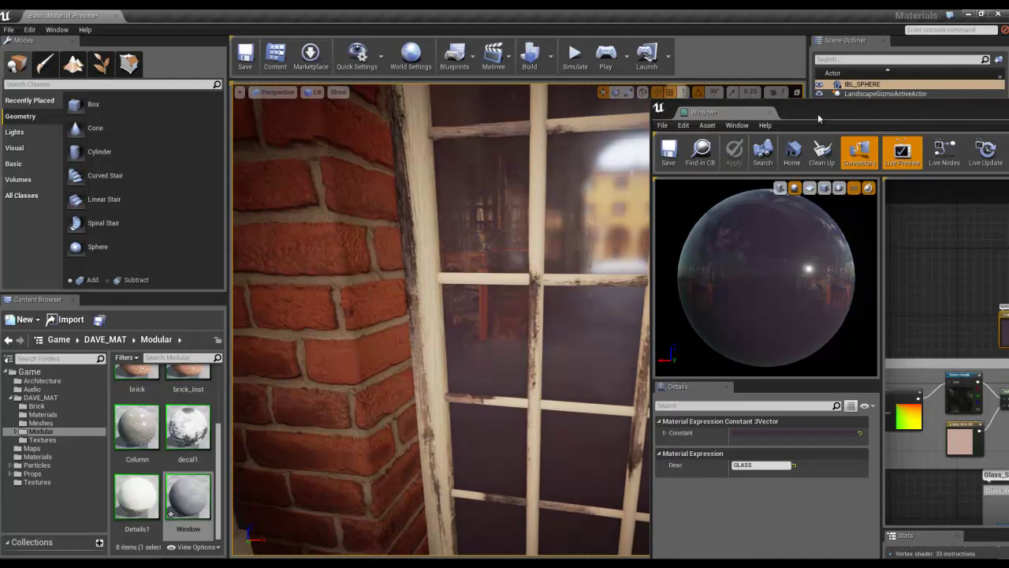
left_click_drag(816, 117, 373, 28)
Delete the Multiply node and its pinkish colour constant, connect the room Texture Sample directly to Add's B input, and move it closer
scroll(586, 336, "up", 3)
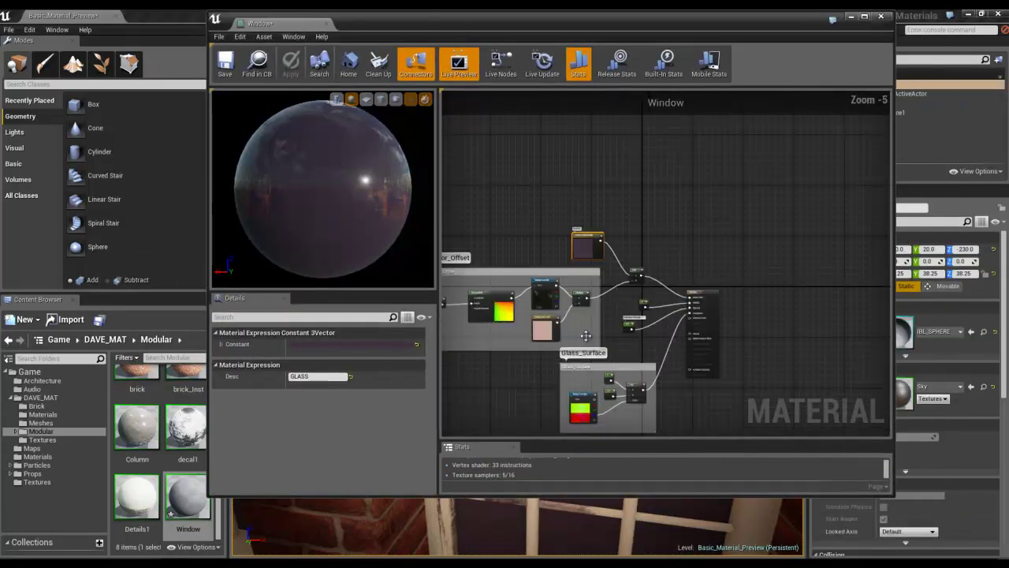
left_click(679, 224)
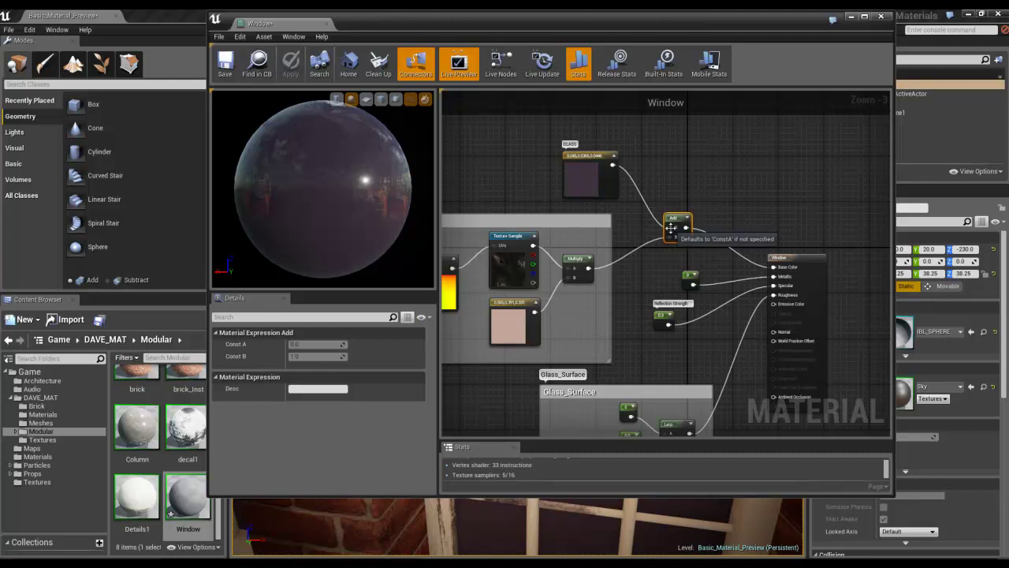
left_click(505, 265)
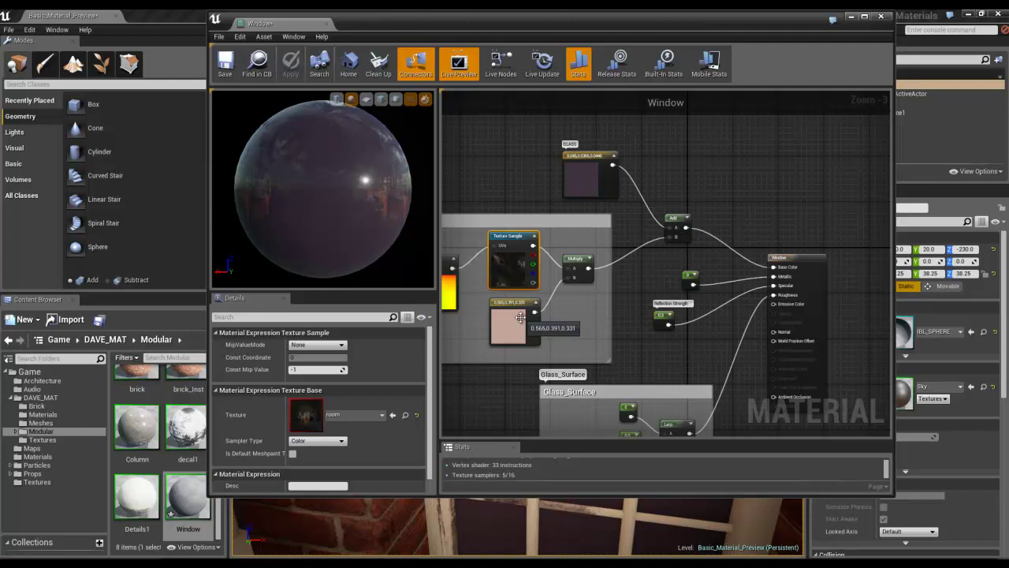
left_click(580, 258)
key("Delete")
left_click(520, 309)
key("Delete")
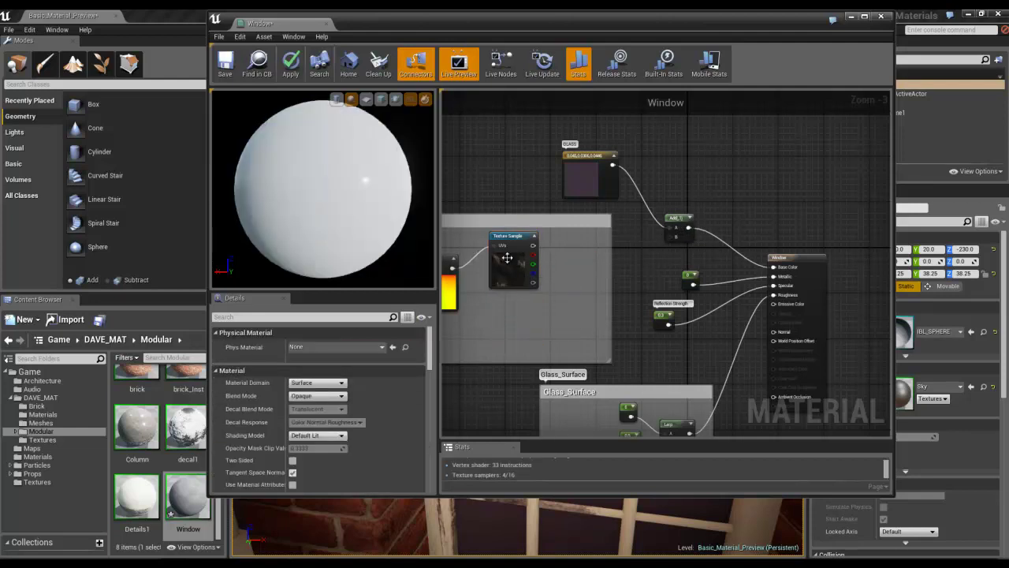
left_click_drag(531, 245, 669, 237)
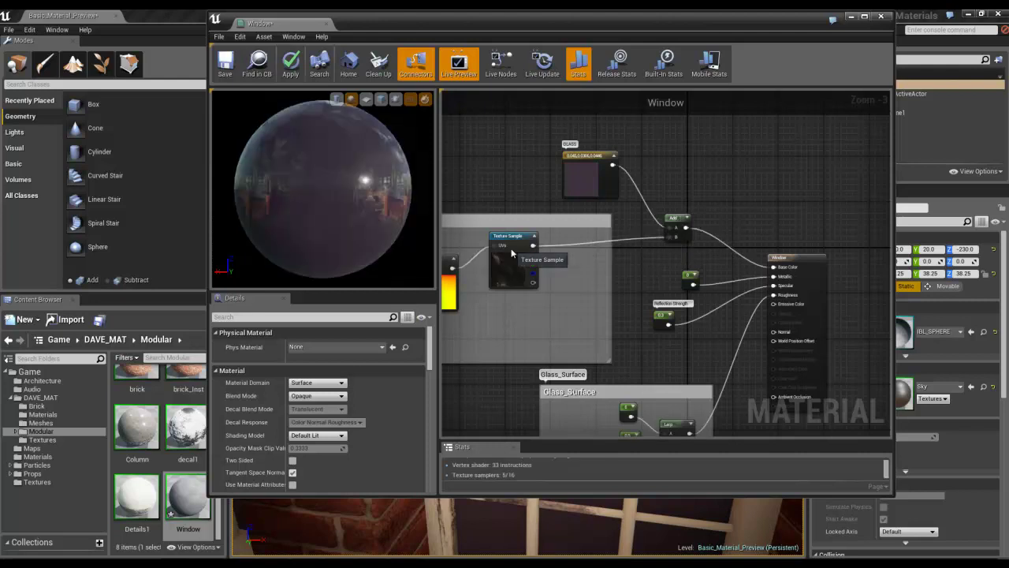
left_click_drag(513, 235, 573, 251)
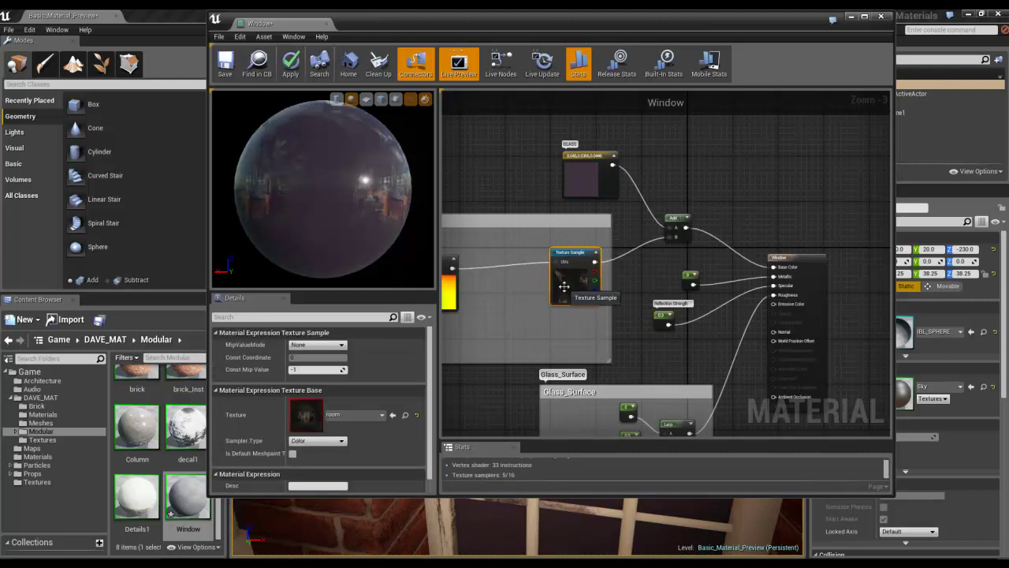
Open the room texture used by the Texture Sample, enlarge the editor to examine the interior image, and close the texture
left_click(405, 415)
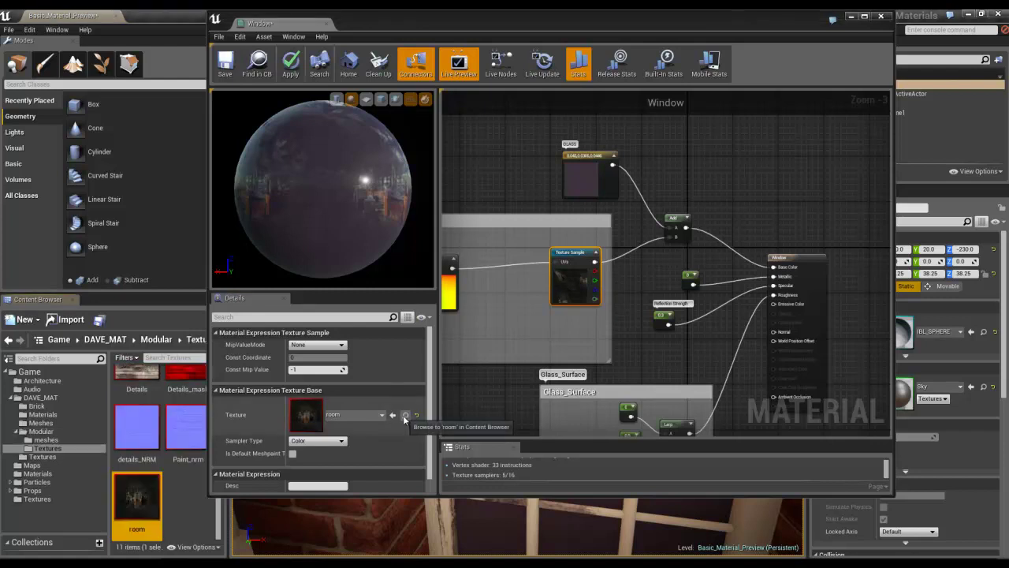
double_click(134, 503)
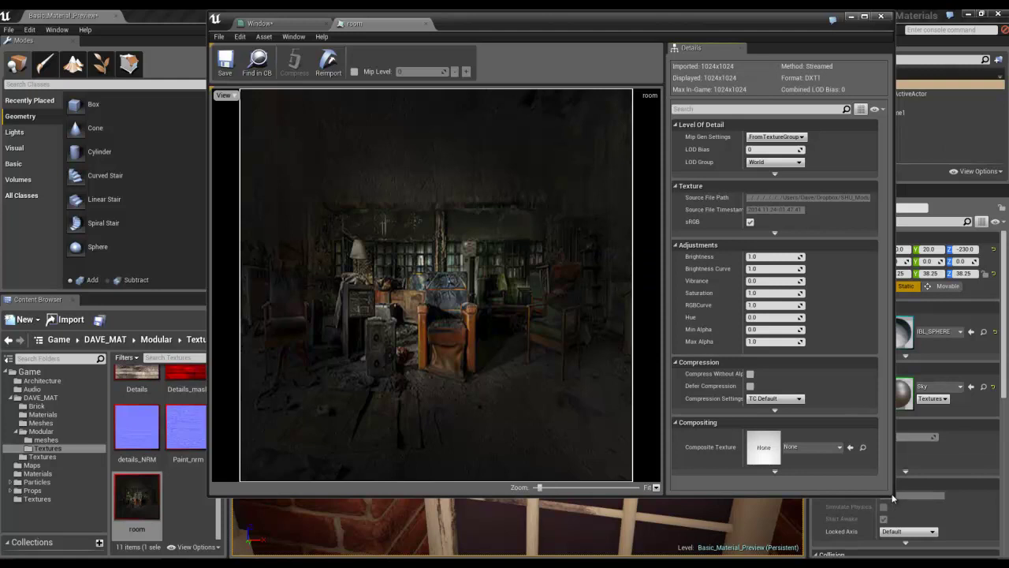
left_click_drag(892, 495, 967, 541)
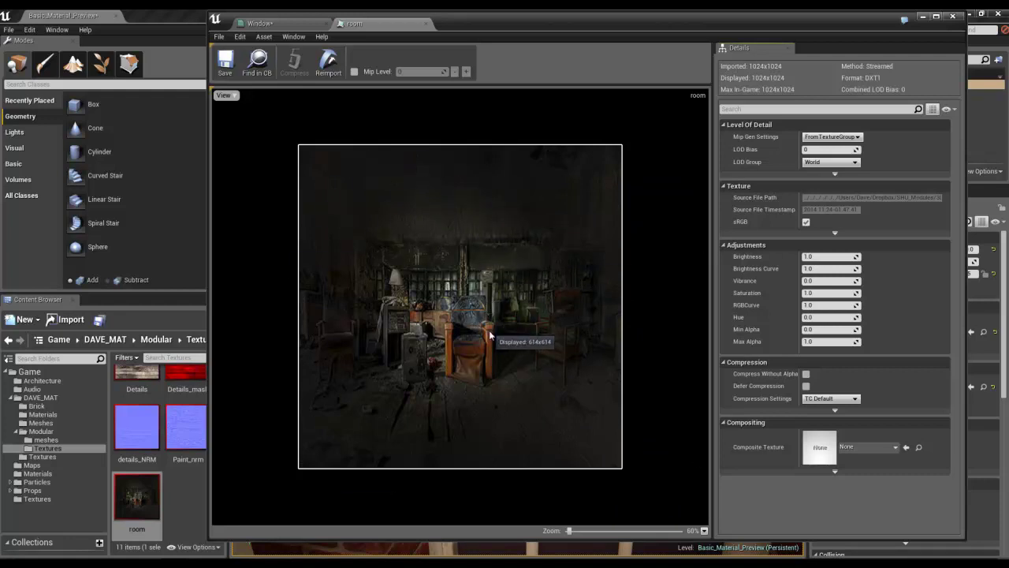
scroll(489, 337, "down", 4)
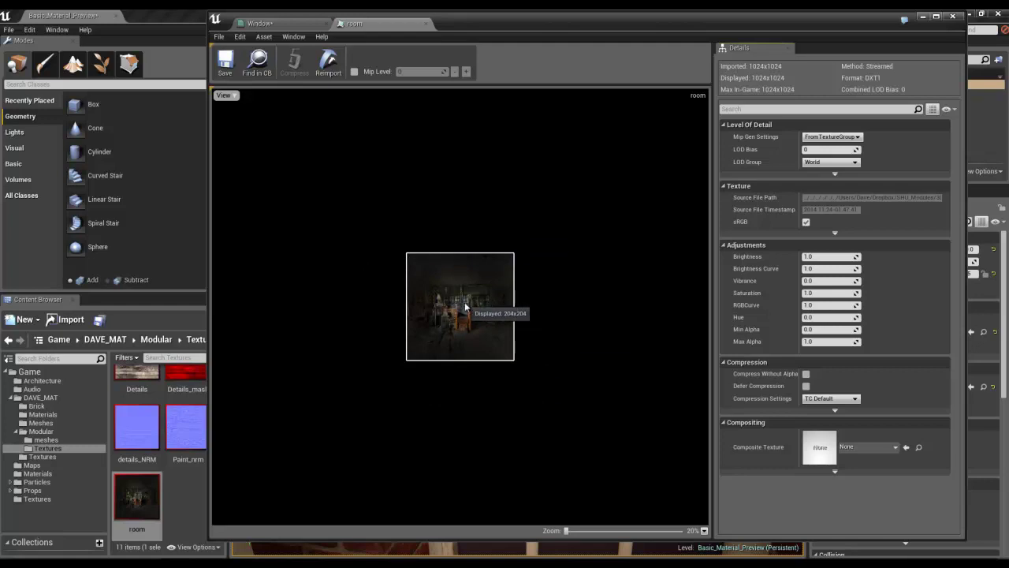
scroll(459, 300, "up", 4)
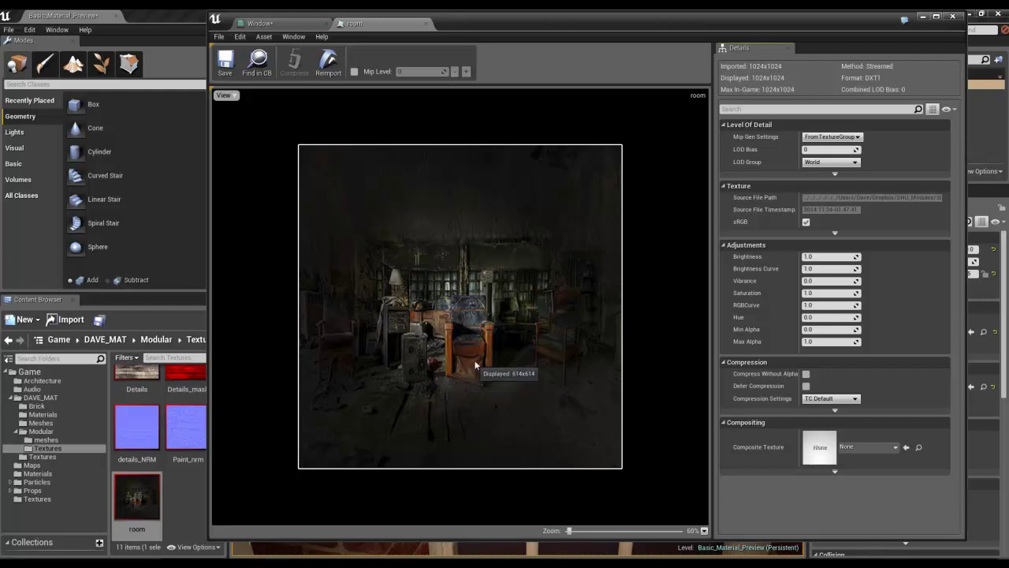
left_click(426, 25)
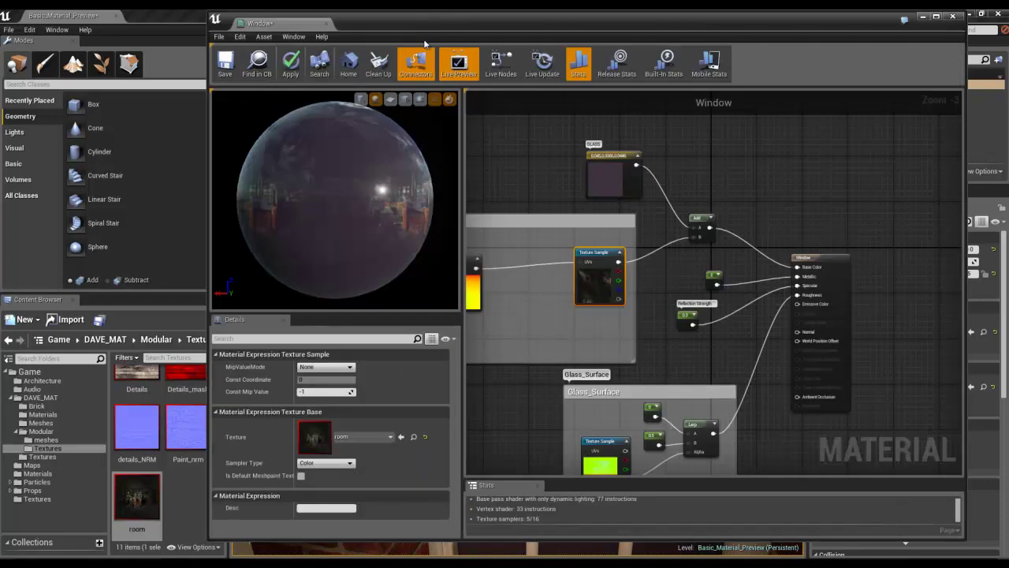
Disconnect BumpOffset from the Texture Sample's UVs and preview the material on a cube showing the room image
scroll(558, 291, "down", 3)
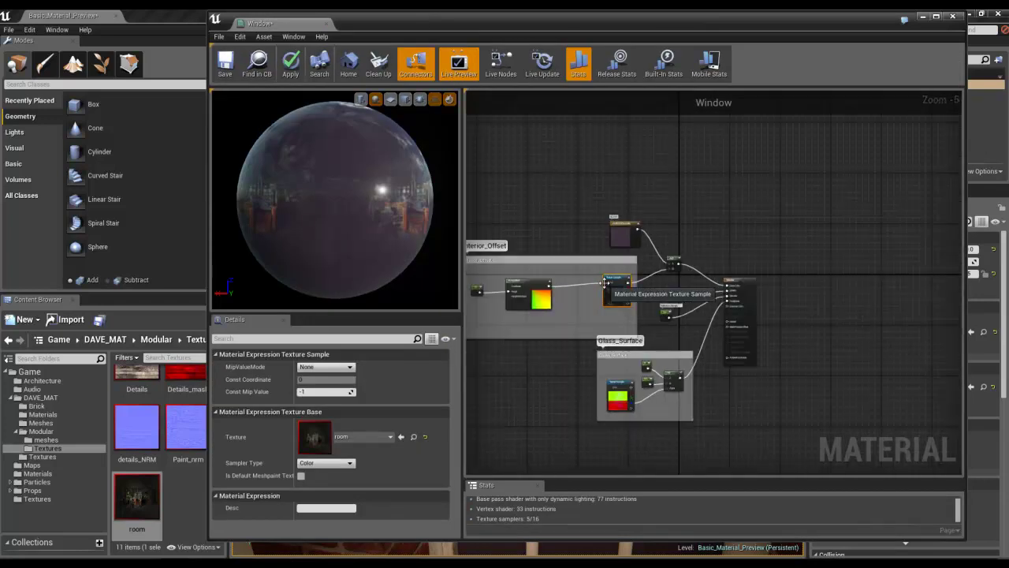
scroll(607, 283, "up", 3)
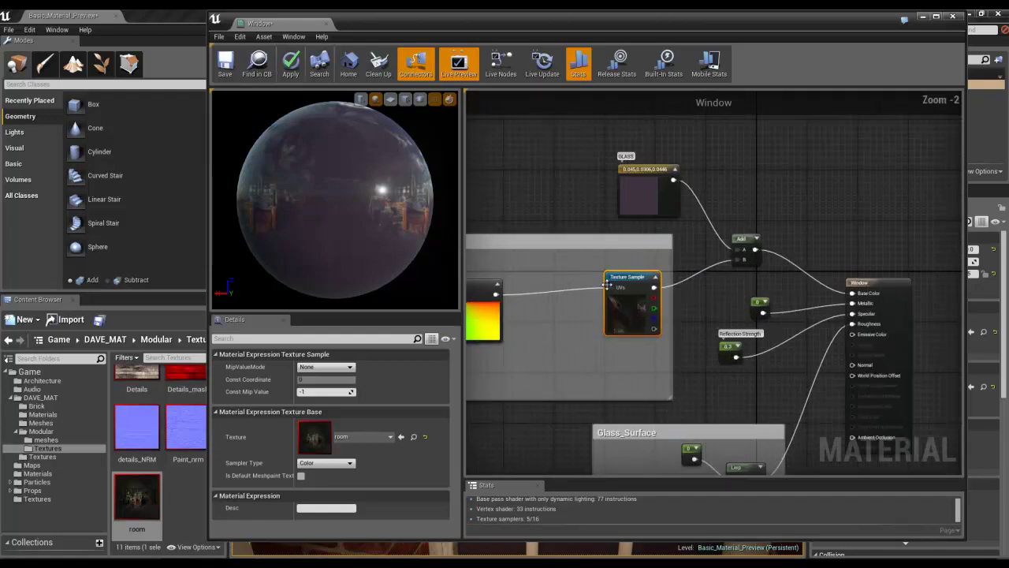
left_click(614, 288, "alt")
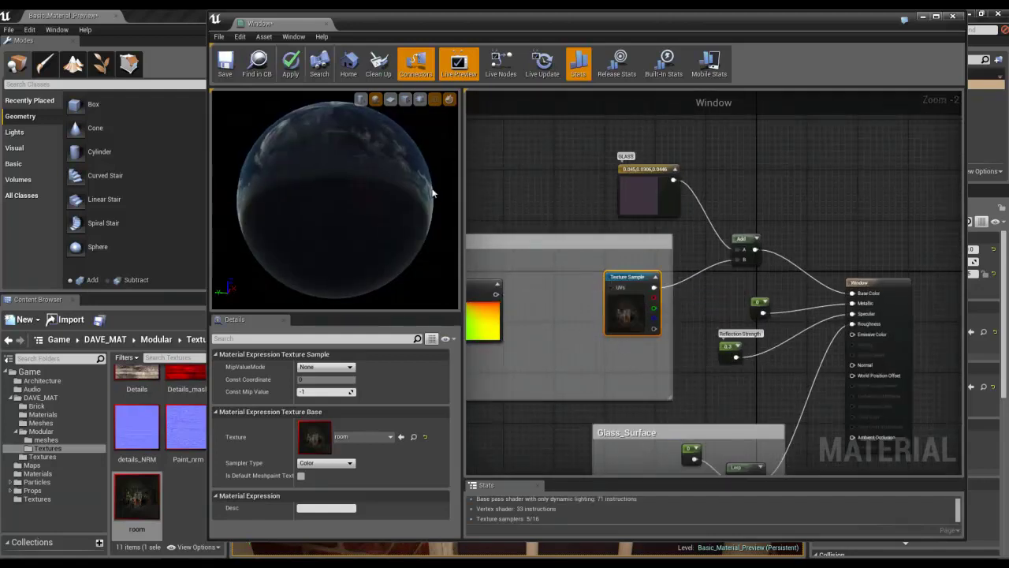
left_click(405, 100)
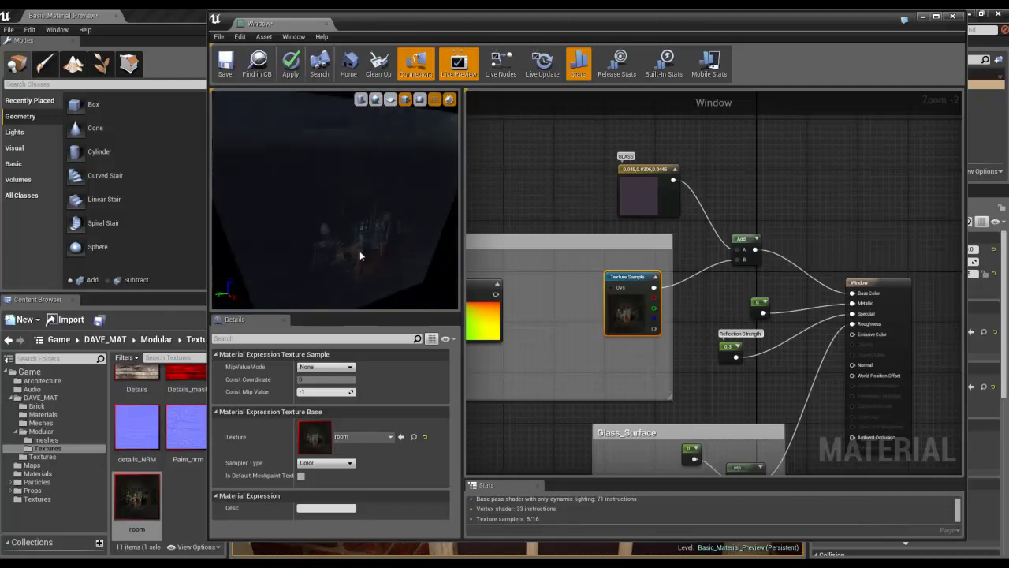
left_click_drag(333, 251, 272, 177)
scroll(358, 210, "down", 5)
Change the GLASS constant's colour to dark blue (0.006, 0.001, 0.045) and check it on the preview cube
double_click(653, 201)
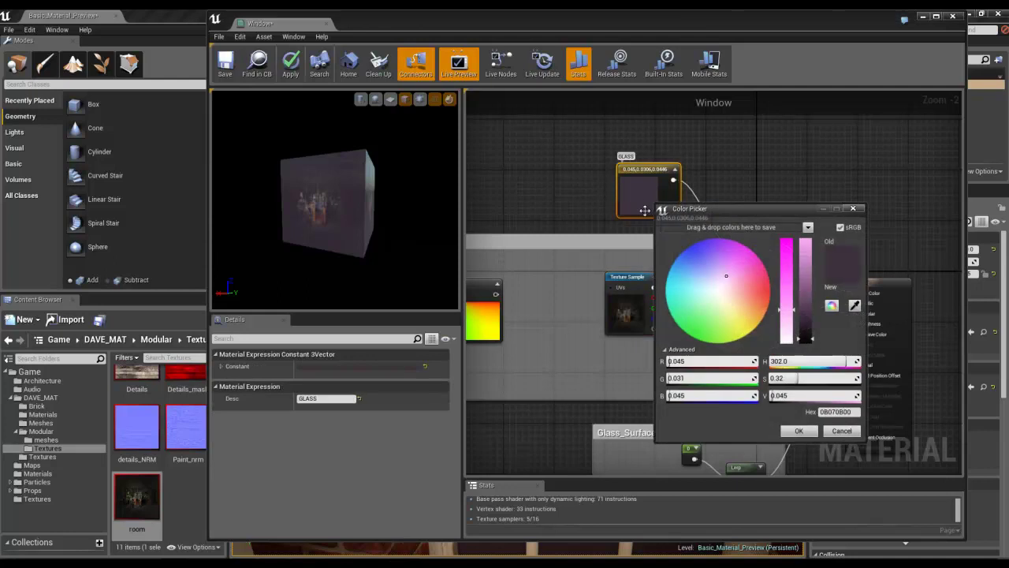
left_click(698, 242)
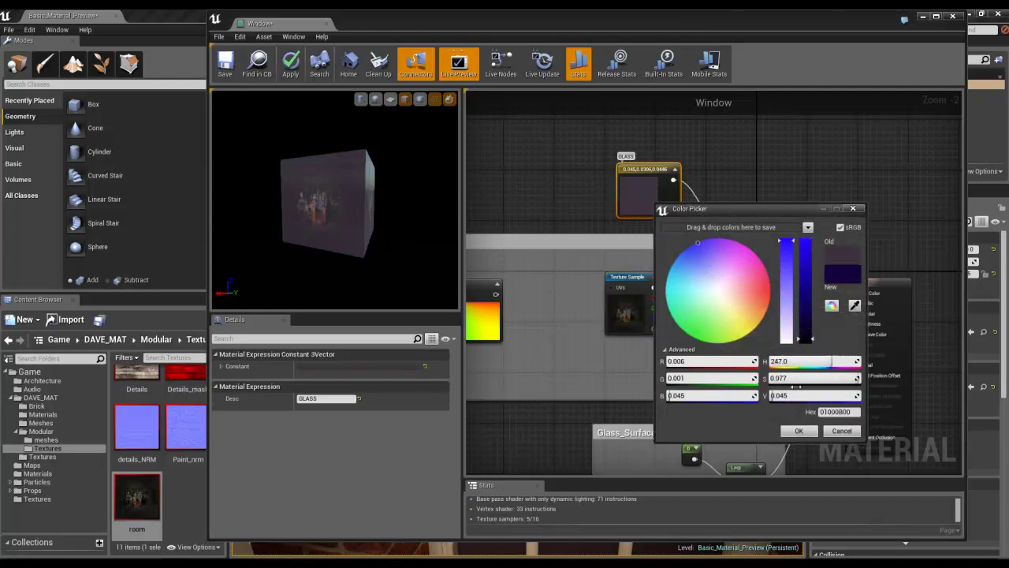
left_click(798, 433)
left_click_drag(368, 242, 377, 211)
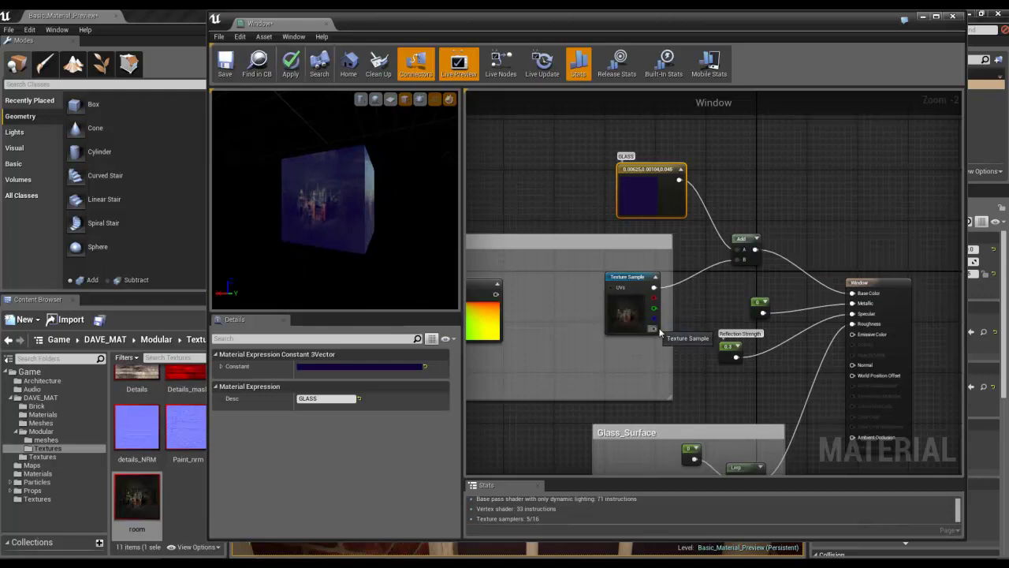
Reconnect the BumpOffset output to the Texture Sample's UVs input
scroll(763, 361, "down", 2)
scroll(585, 317, "up", 3)
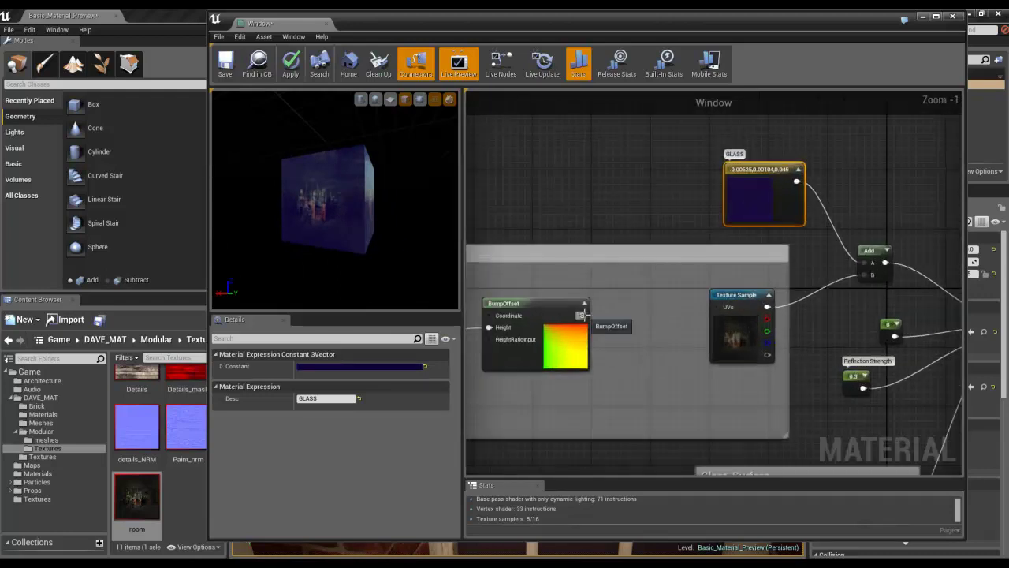
left_click_drag(582, 315, 719, 311)
Move the BumpOffset node and its -10 height constant closer to the Texture Sample inside the Interior_Offset comment
scroll(670, 347, "down", 3)
scroll(561, 338, "up", 4)
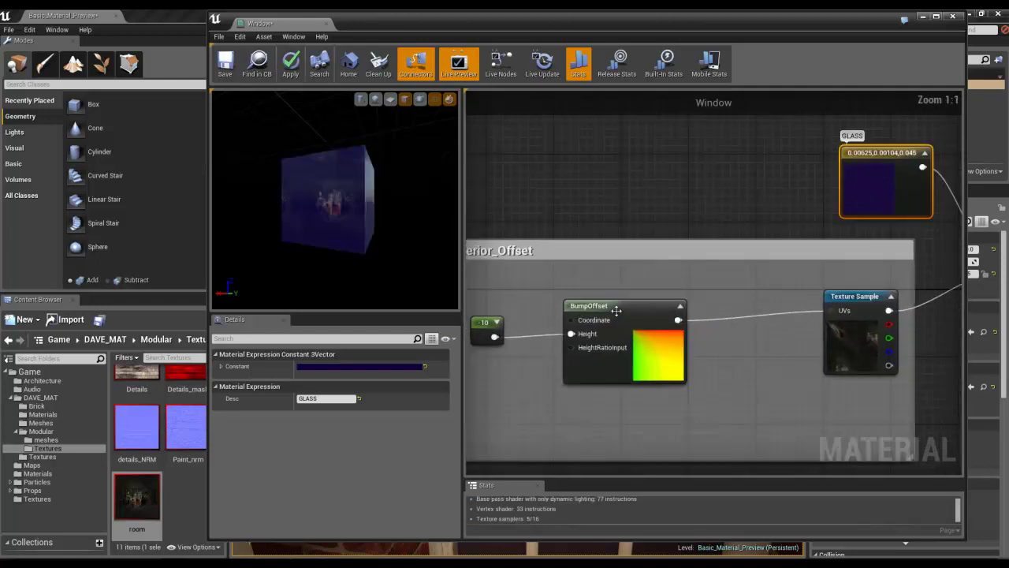
left_click_drag(616, 308, 683, 307)
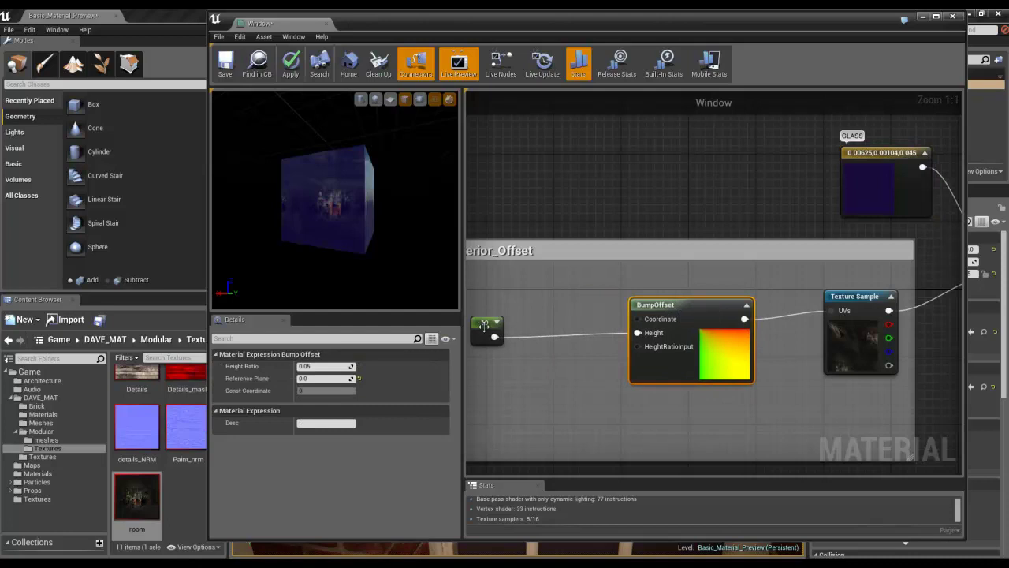
left_click_drag(485, 325, 532, 324)
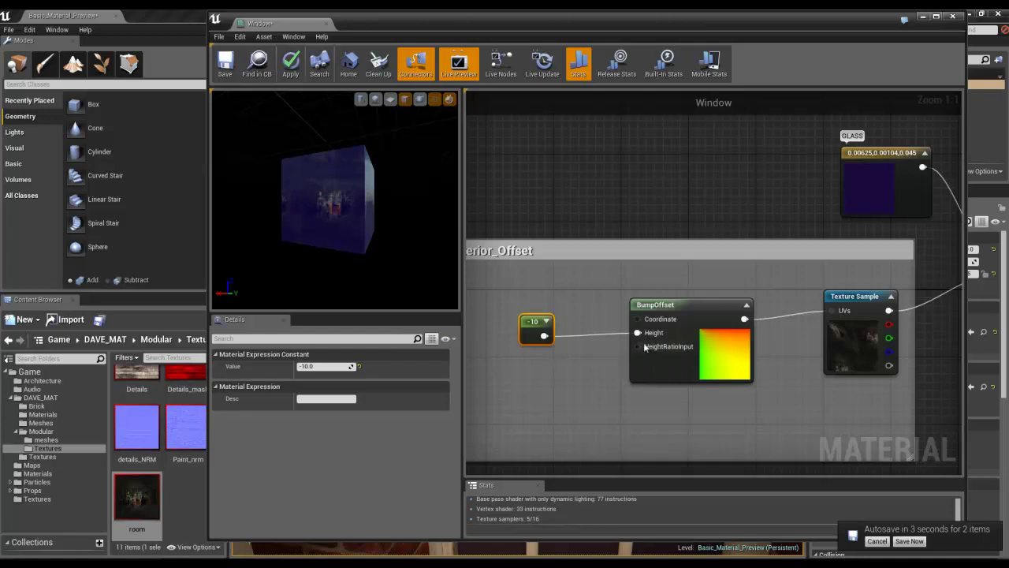
left_click_drag(532, 325, 558, 334)
Set the constant feeding BumpOffset's Height input to -5
left_click_drag(368, 260, 352, 228)
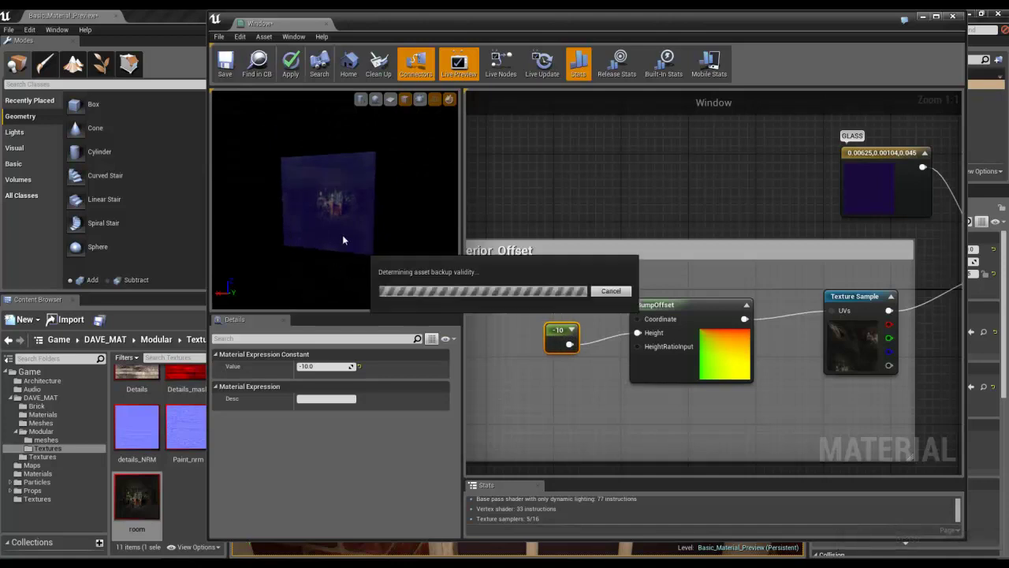
left_click(320, 366)
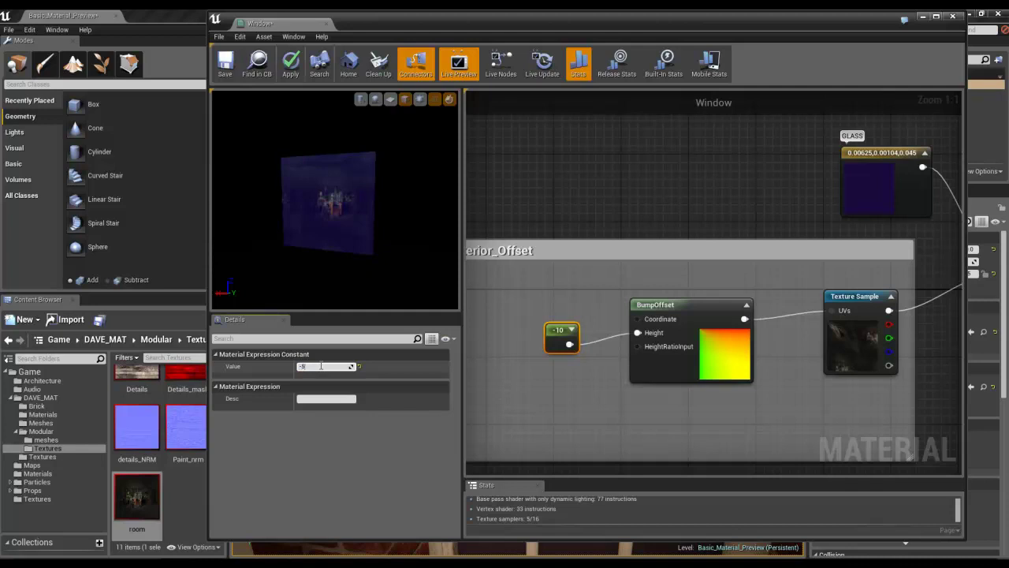
key("Return")
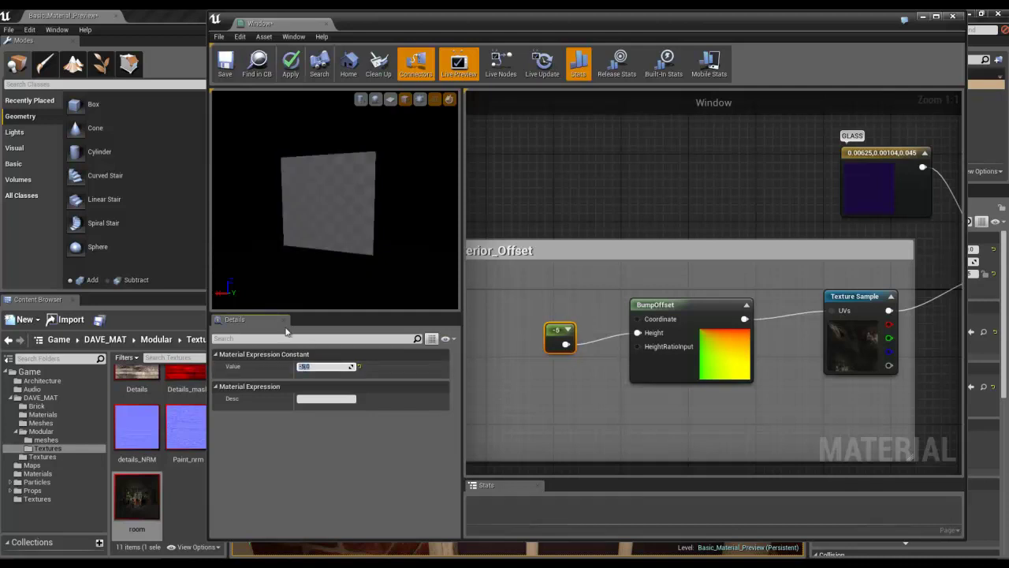
Examine the interior's depth effect on the preview cube from several angles and distances
left_click_drag(351, 209, 323, 207)
scroll(319, 205, "up", 1)
scroll(319, 205, "down", 1)
scroll(319, 205, "up", 1)
scroll(319, 205, "down", 2)
scroll(318, 205, "down", 1)
scroll(318, 205, "up", 3)
scroll(319, 205, "down", 1)
scroll(319, 205, "up", 1)
scroll(319, 205, "up", 4)
mouse_move(321, 227)
left_mouse_down()
mouse_move(367, 212)
mouse_move(335, 209)
mouse_move(376, 214)
mouse_move(321, 213)
left_mouse_up()
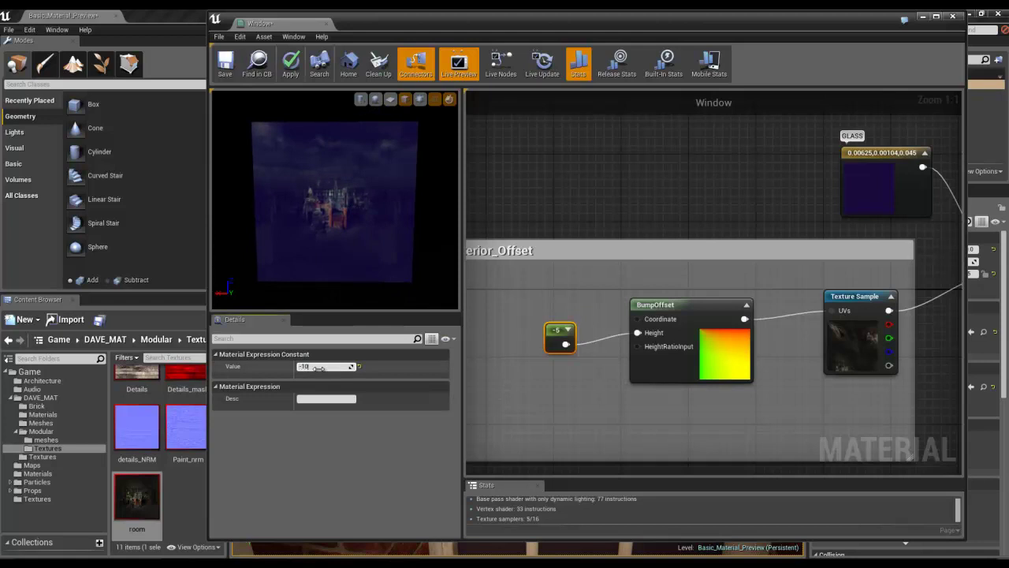
Set the BumpOffset height constant to -10 and check the interior's parallax on the preview cube
key("Return")
left_click_drag(344, 225, 405, 206)
mouse_move(389, 256)
left_mouse_down()
mouse_move(421, 243)
mouse_move(398, 240)
left_mouse_up()
Set the BumpOffset height constant to -20 and inspect the room image's tiling on the preview cube
left_click(315, 367)
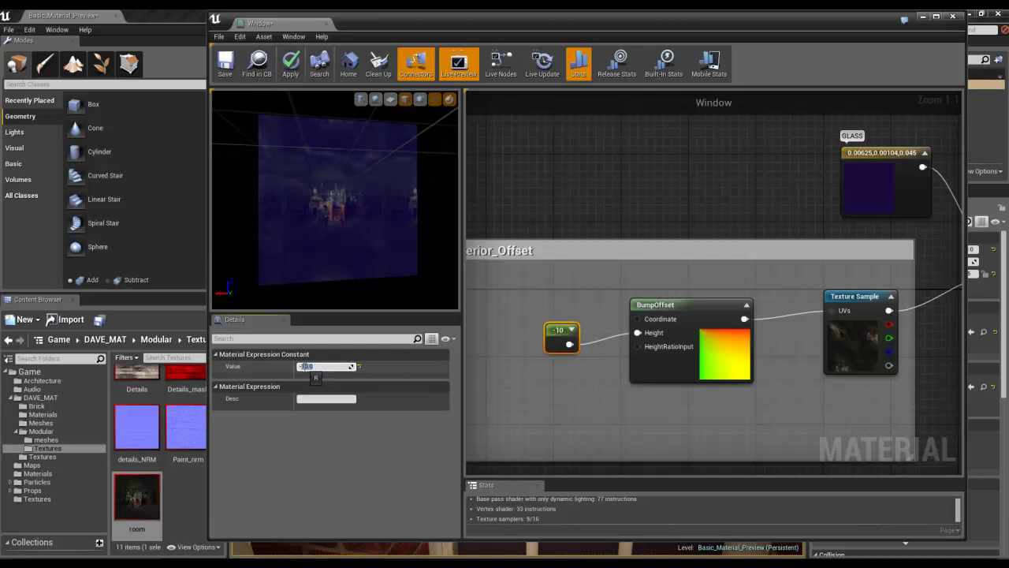
key("Return")
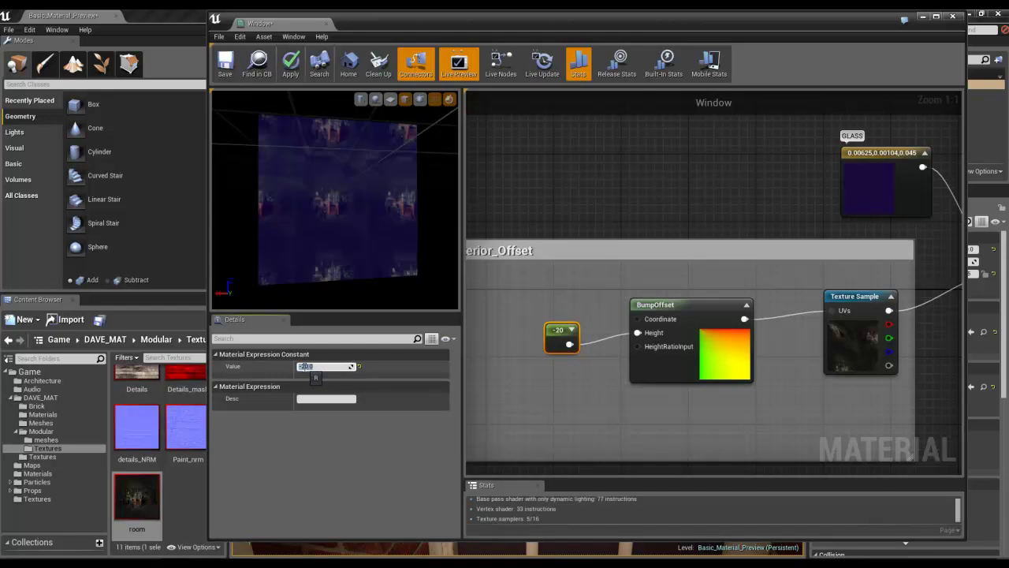
left_click_drag(301, 262, 350, 260)
Set the constant feeding BumpOffset's Height input back to -10
left_click(216, 354)
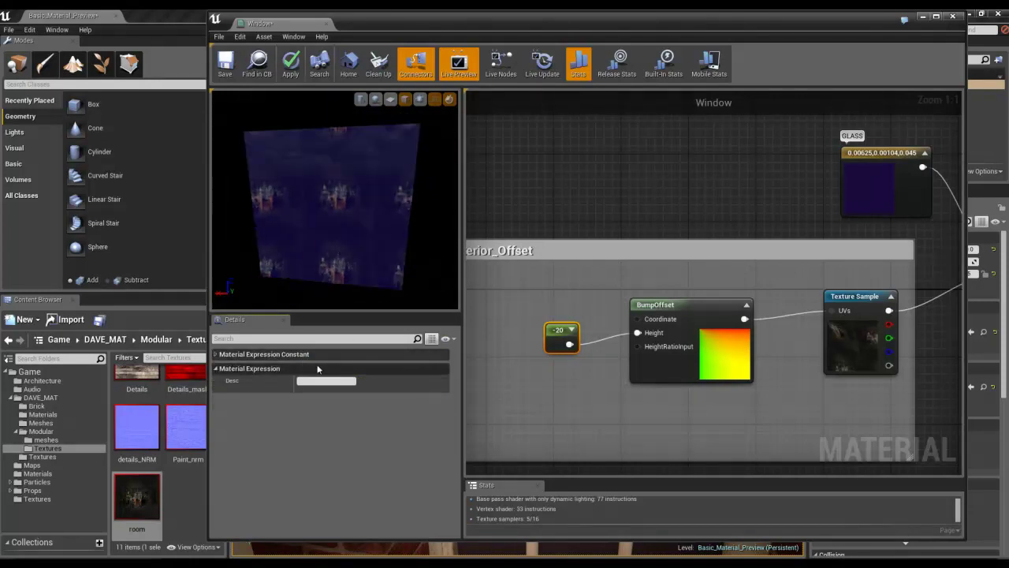
left_click(216, 354)
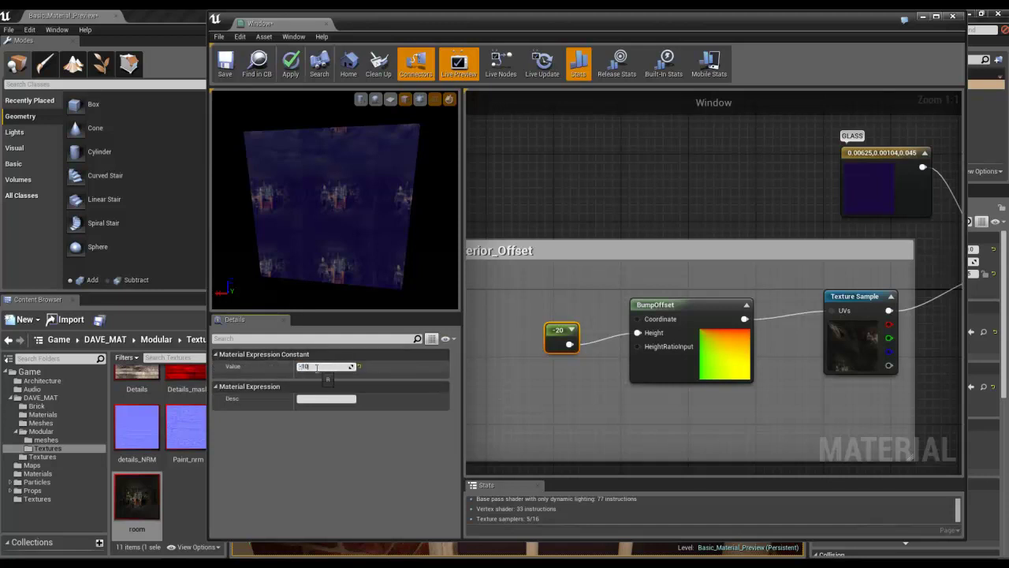
key("Return")
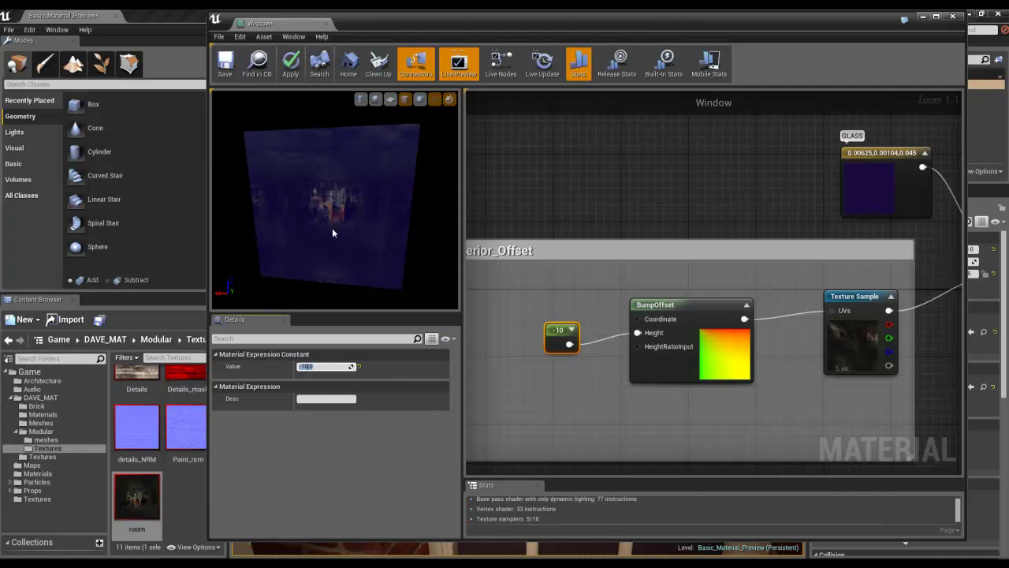
Examine the room image's depth and parallax on the preview cube from near, far and oblique angles
mouse_move(339, 229)
right_mouse_down()
mouse_move(327, 244)
mouse_move(338, 228)
right_mouse_up()
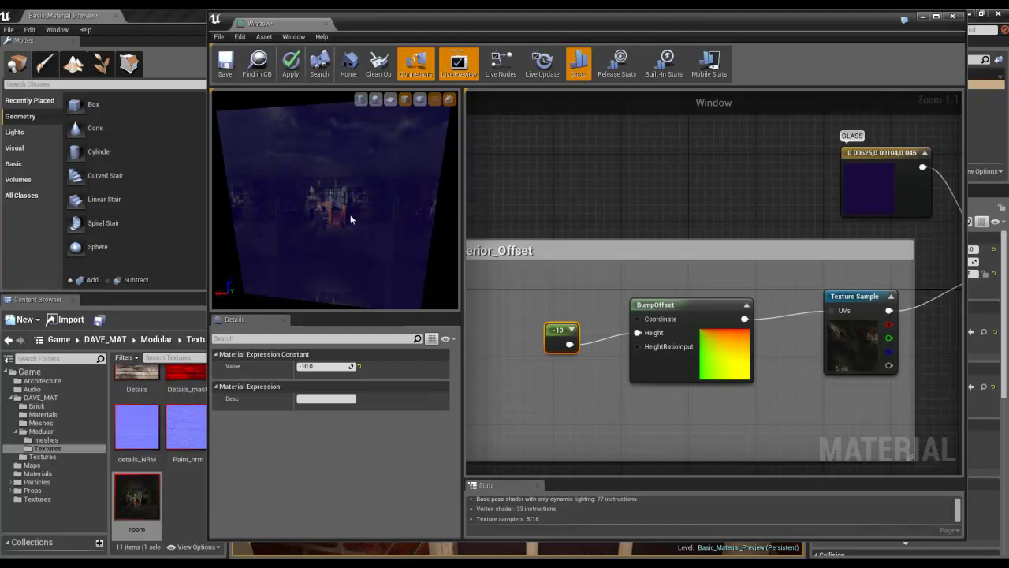
scroll(343, 217, "down", 6)
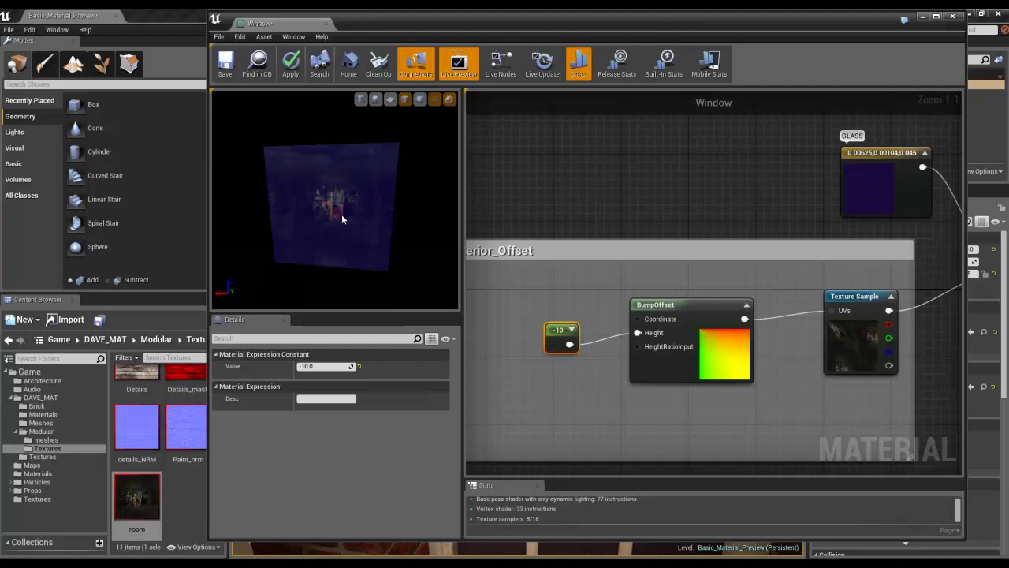
scroll(330, 224, "down", 4)
scroll(309, 246, "up", 8)
left_click_drag(322, 263, 342, 217)
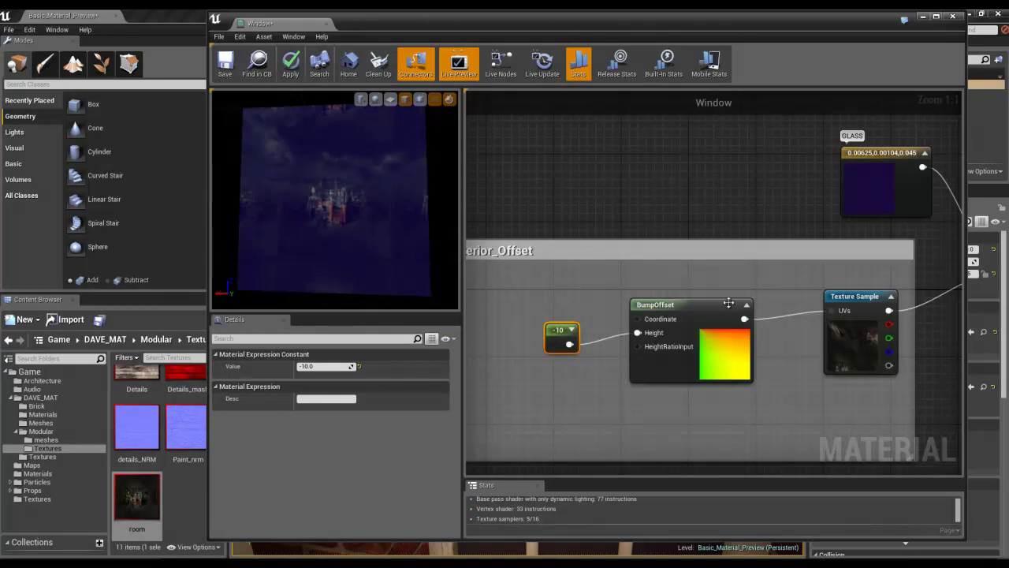
scroll(386, 260, "down", 2)
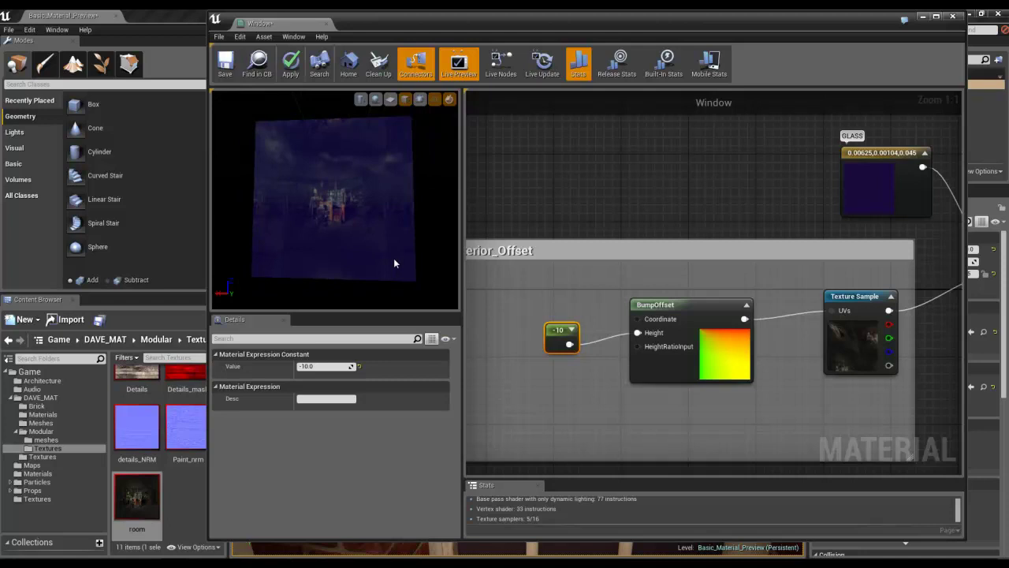
left_click_drag(393, 257, 357, 235)
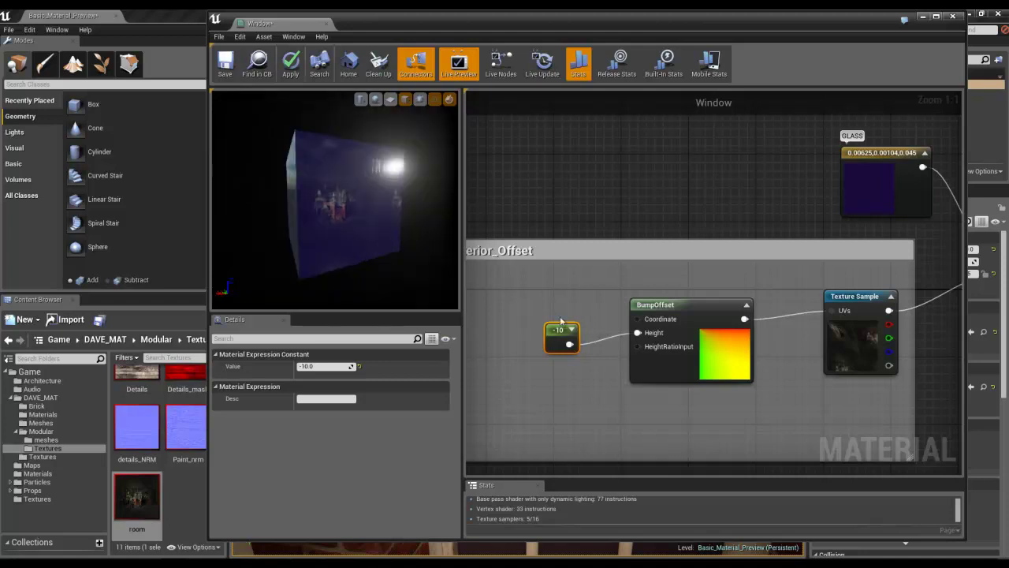
Select the Reflection Strength constant feeding Specular and examine the glass reflection on the preview cube
scroll(556, 314, "down", 7)
scroll(663, 335, "up", 5)
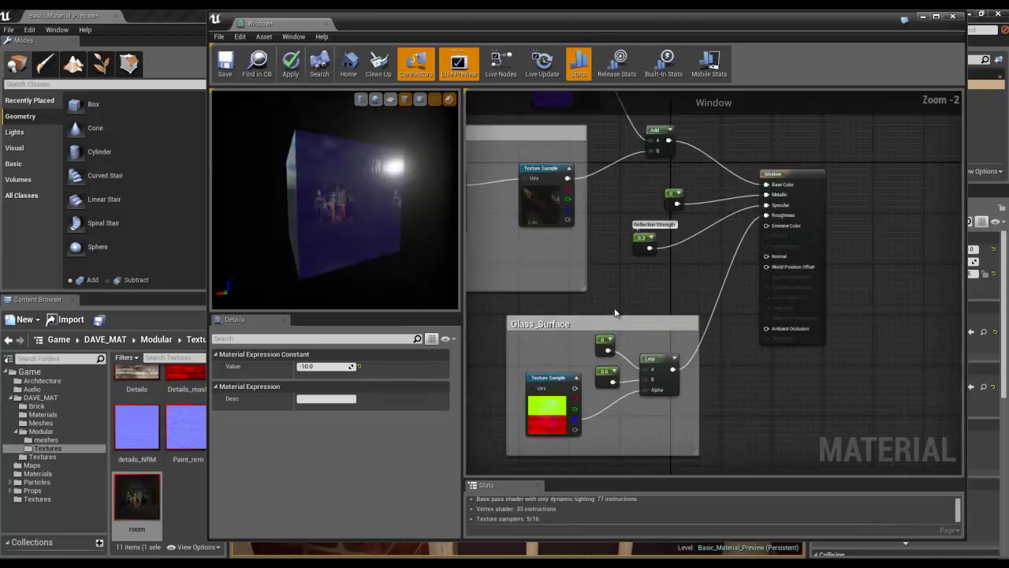
scroll(668, 233, "up", 2)
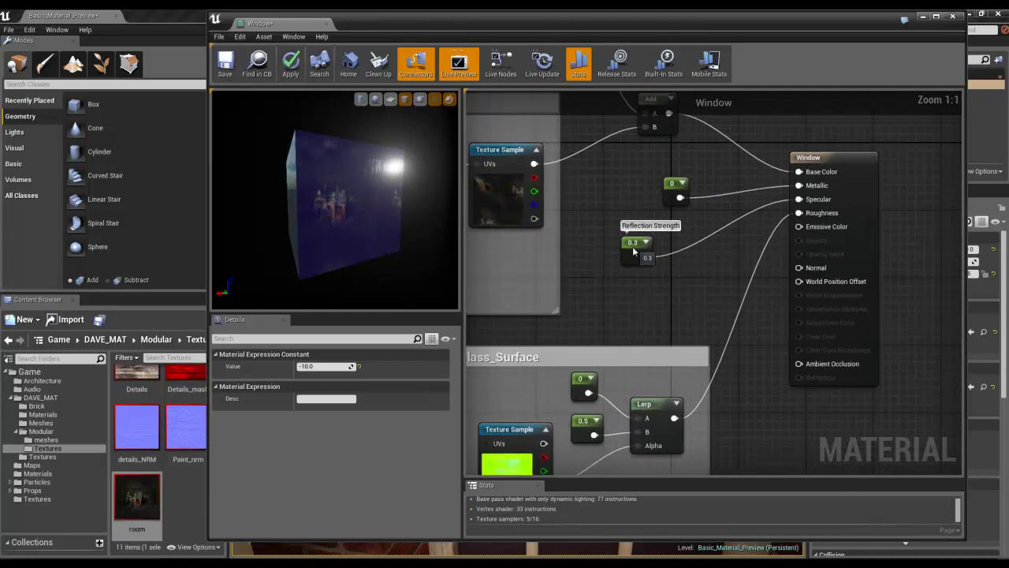
left_click(632, 246)
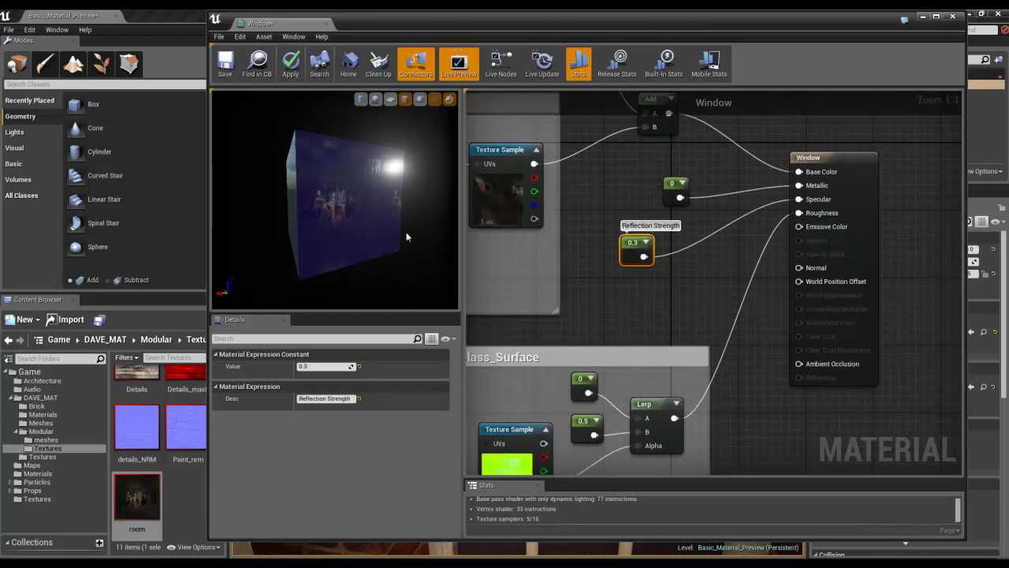
left_click_drag(400, 212, 368, 185)
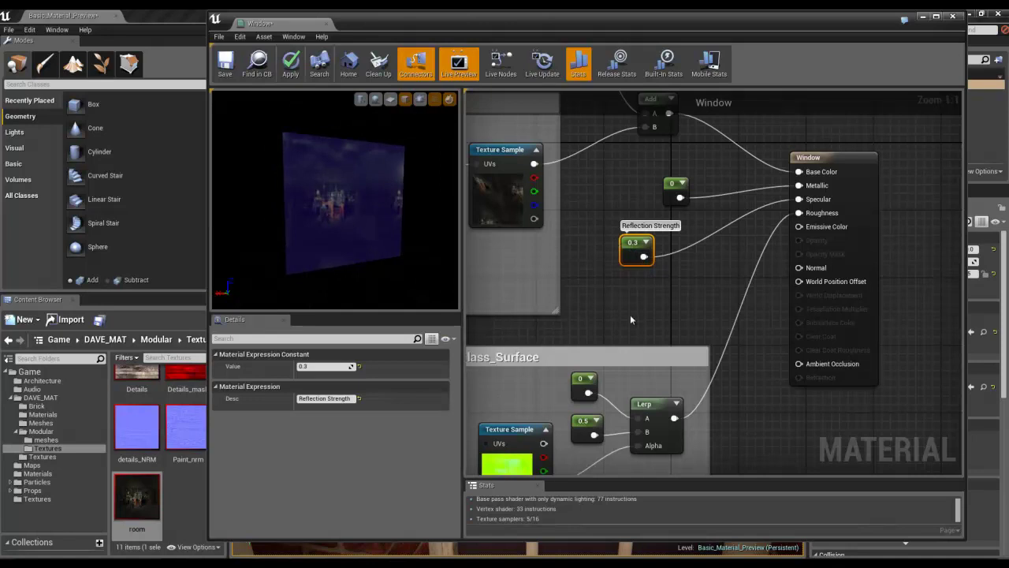
Rearrange the graph by moving the Metallic constant, the Reflection Strength constant and the Glass_Surface comment group
left_click(667, 184)
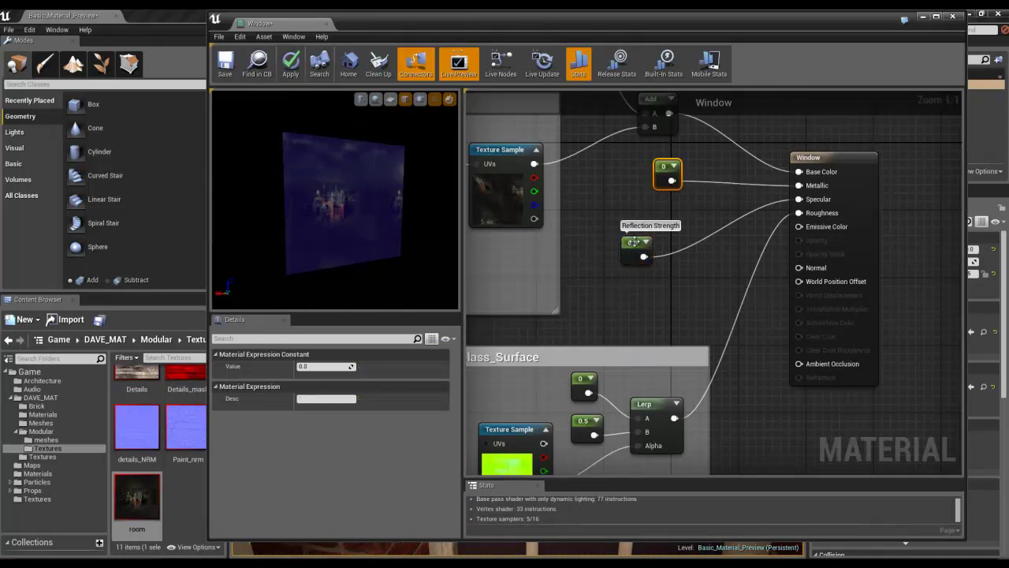
left_click_drag(636, 245, 637, 211)
left_click_drag(629, 364, 655, 344)
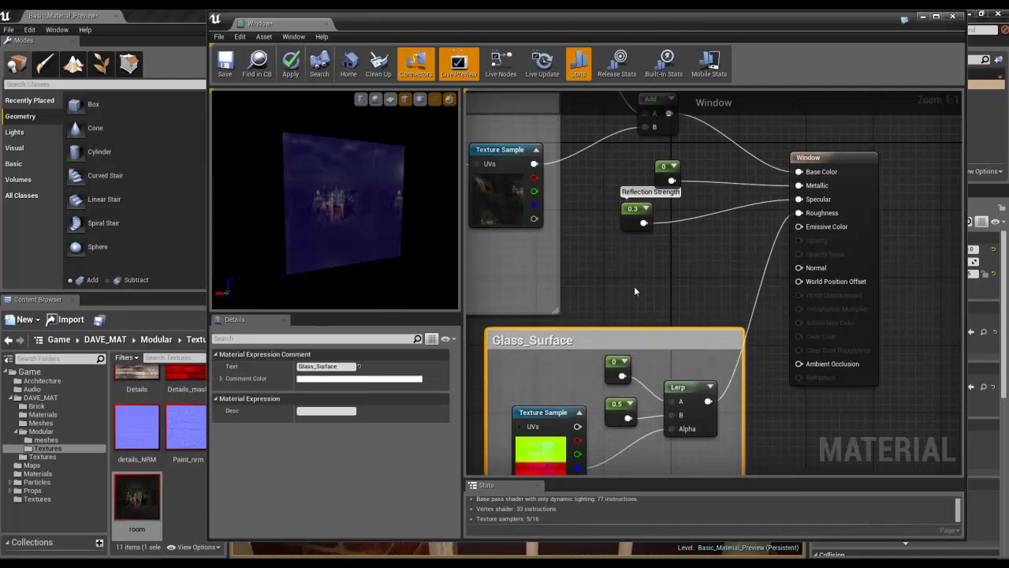
Locate the Details_mask texture used by the Glass_Surface texture sample and open it in the texture editor
scroll(635, 287, "down", 3)
scroll(622, 326, "down", 1)
scroll(620, 406, "up", 3)
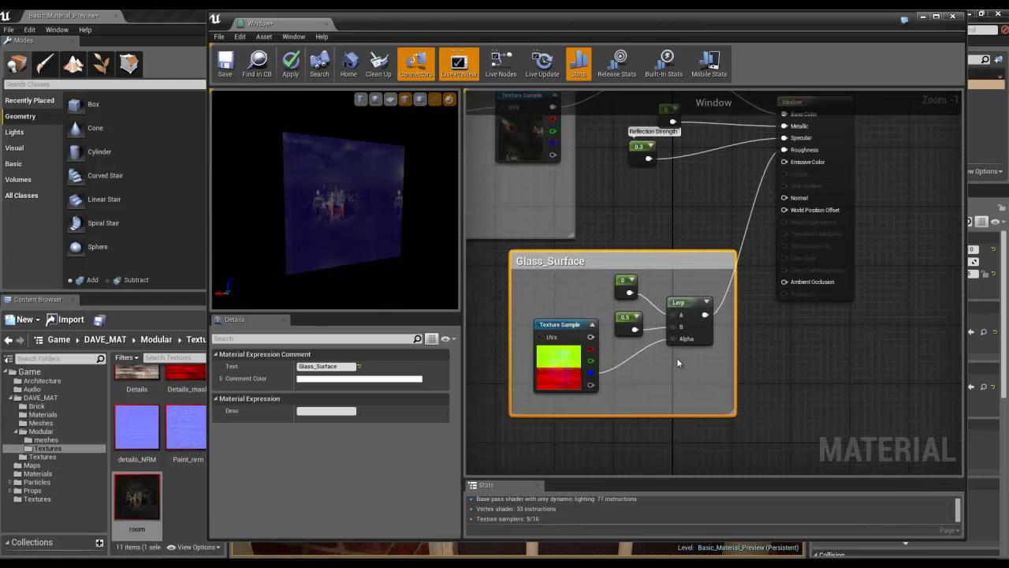
scroll(640, 346, "up", 1)
left_click(583, 380)
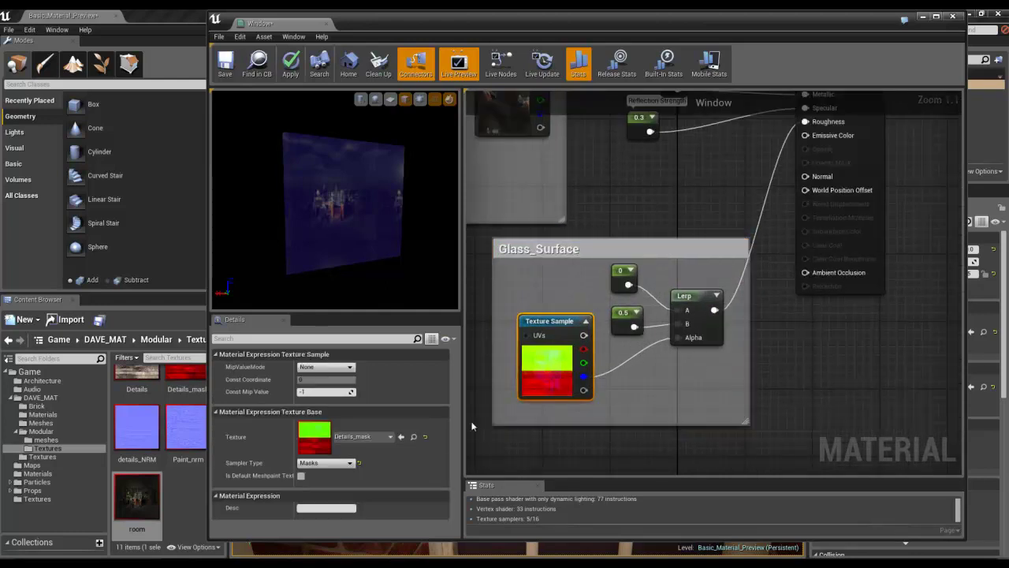
left_click(414, 436)
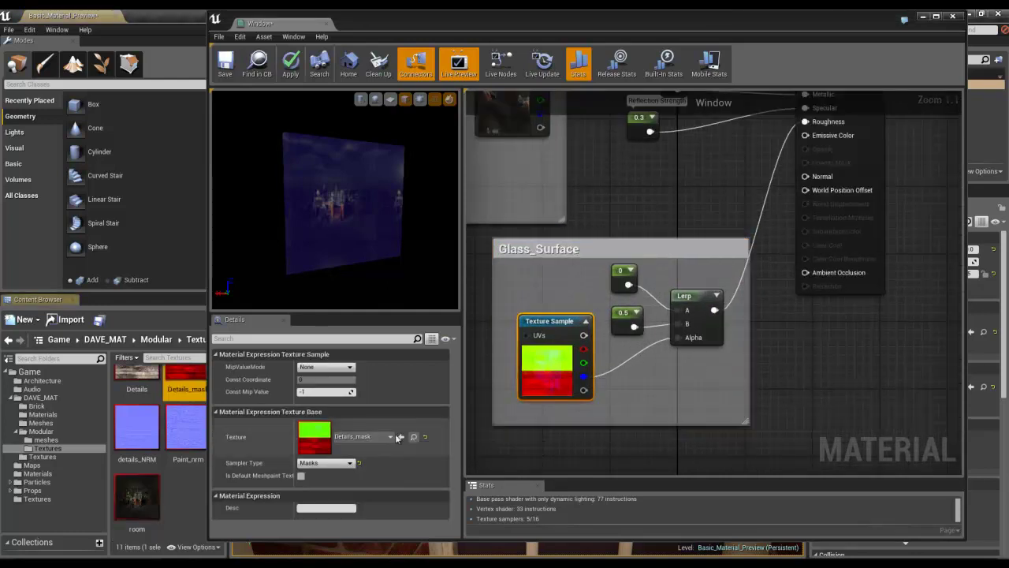
double_click(314, 437)
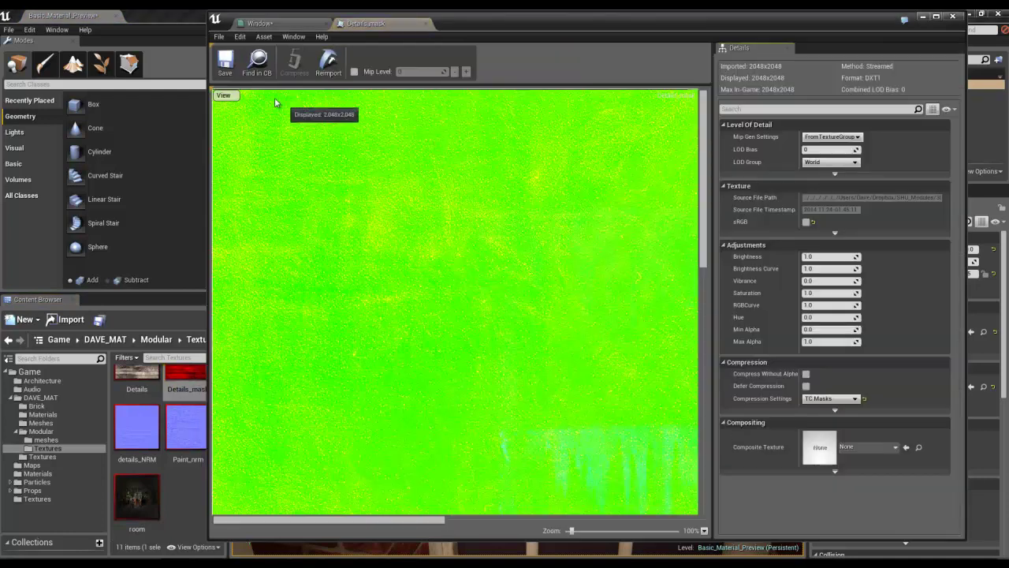
Hide all colour channels of Details_mask and view its red and green channels one at a time
left_click(223, 96)
left_click(218, 115)
left_click(218, 127)
left_click(218, 138)
left_click(218, 127)
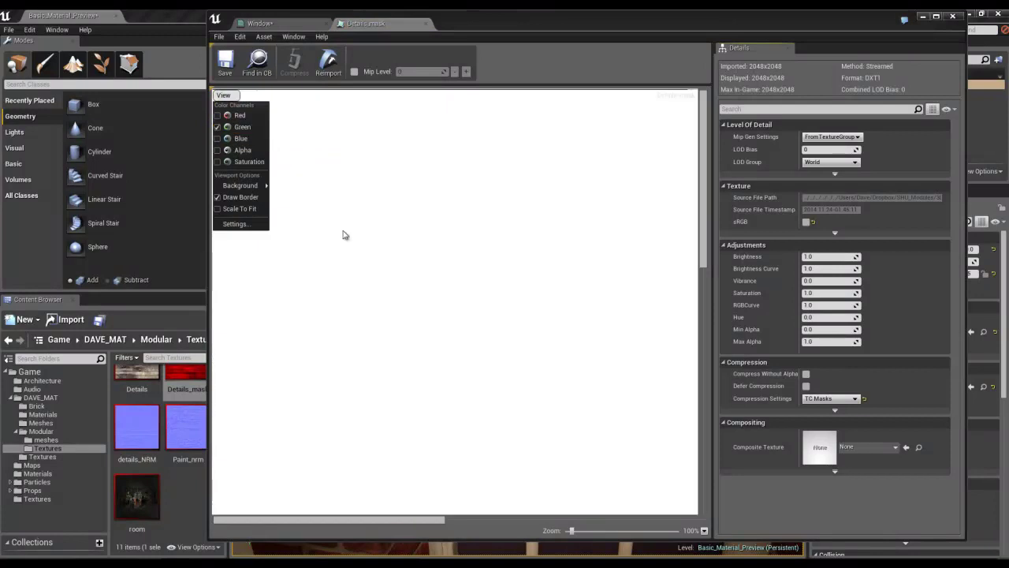
left_click(219, 127)
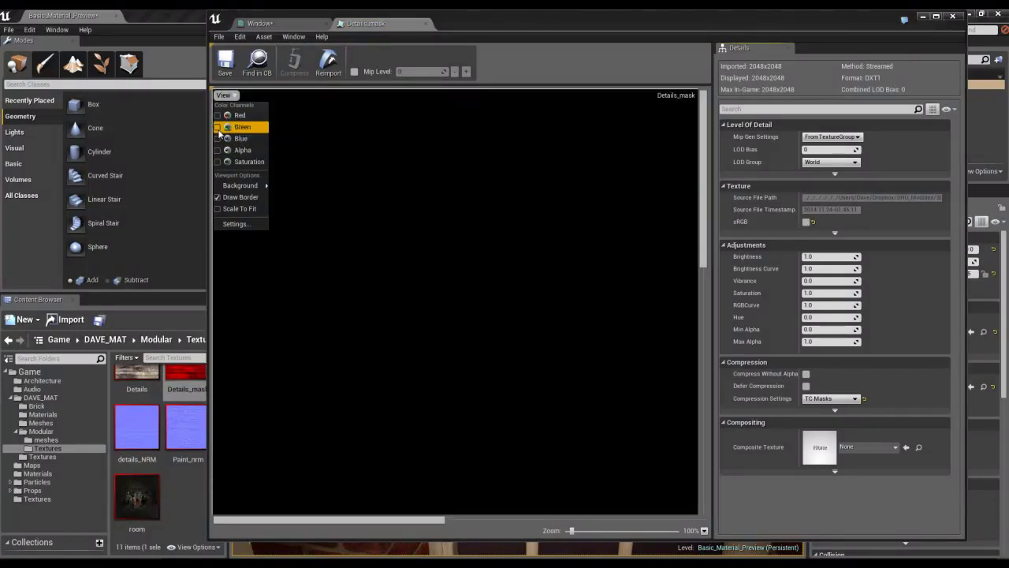
left_click(219, 115)
left_click(219, 117)
left_click(219, 127)
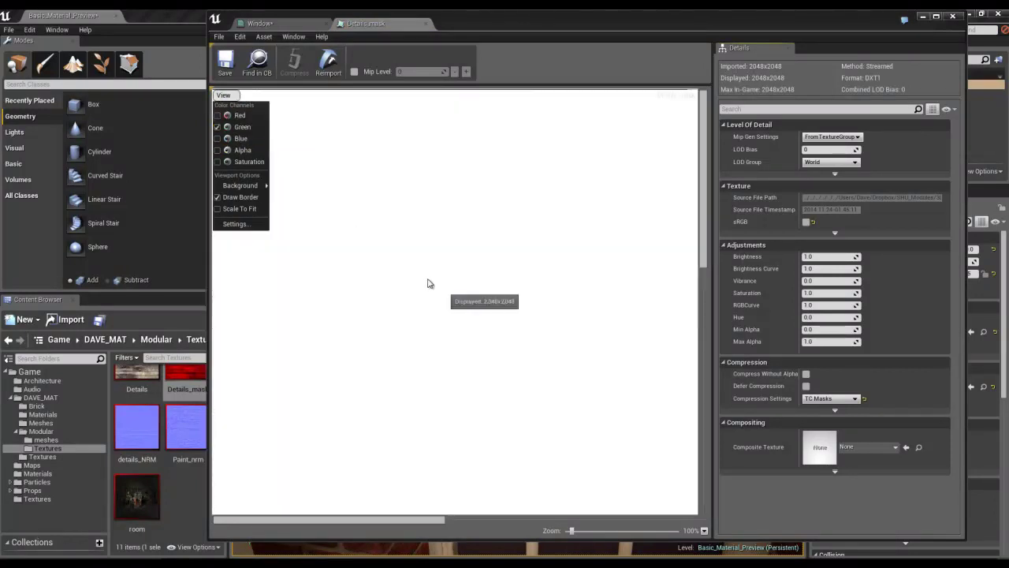
Show only the blue channel of Details_mask and examine the whole streak mask
left_click(218, 128)
left_click(219, 139)
left_click(417, 311)
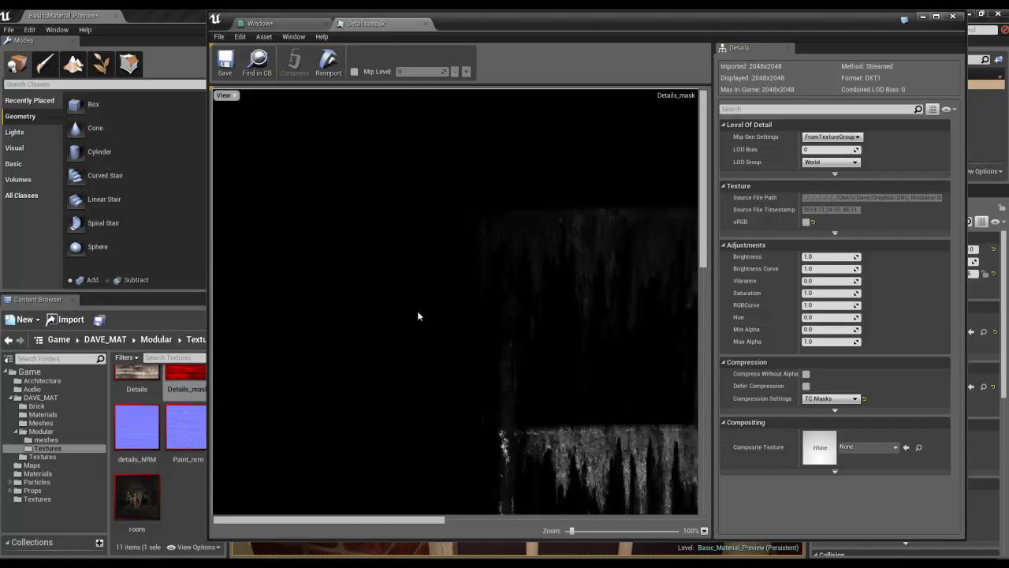
scroll(400, 333, "down", 10)
scroll(398, 335, "up", 6)
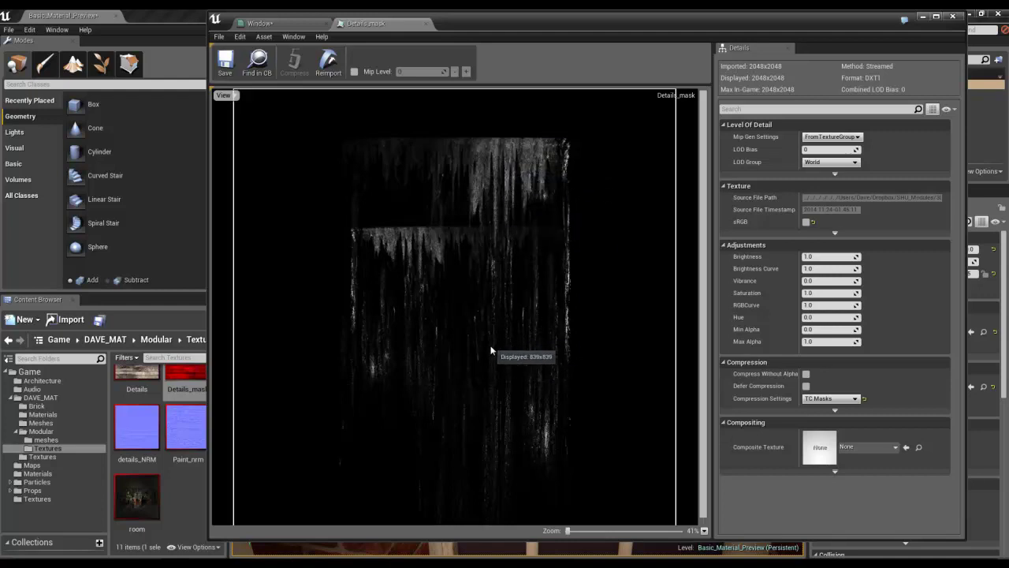
Return to the Window material, view the glass highlight on the preview cube and select the Lerp's B constant
left_click(293, 26)
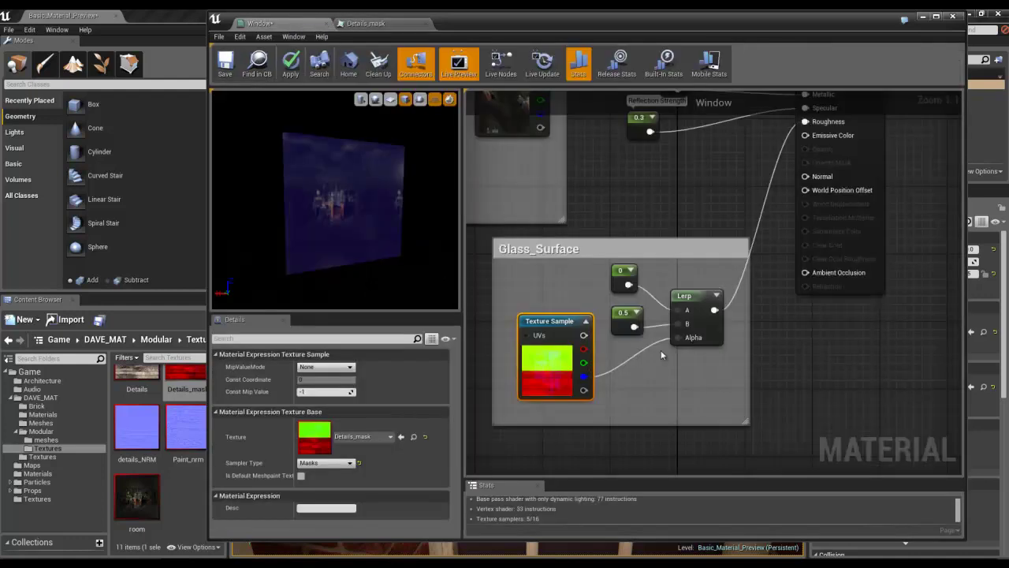
left_click_drag(377, 216, 431, 221)
left_click(620, 316)
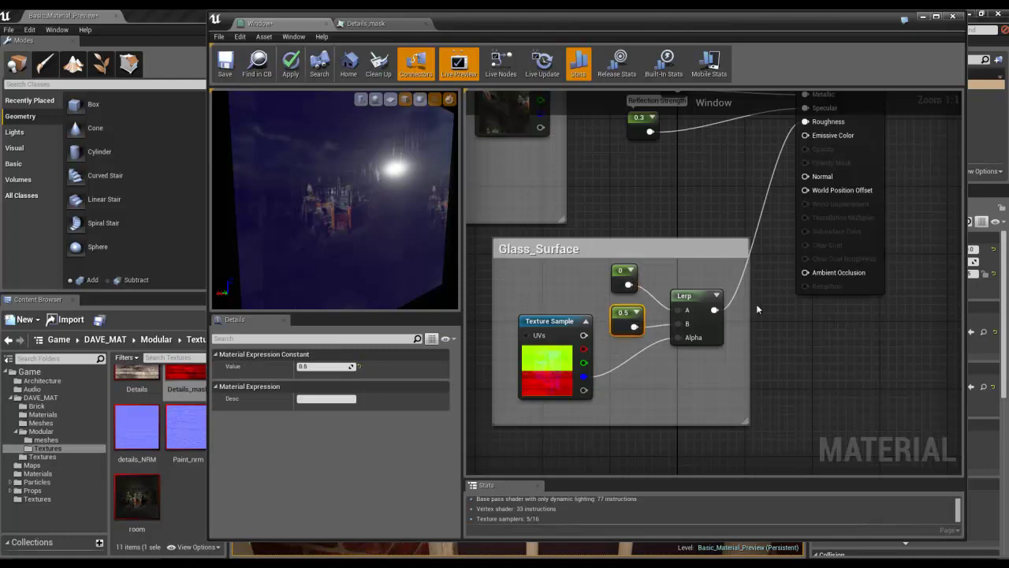
Locate the room texture used by the interior offset's texture sample and open it to view the full image
scroll(715, 349, "down", 6)
scroll(622, 292, "up", 4)
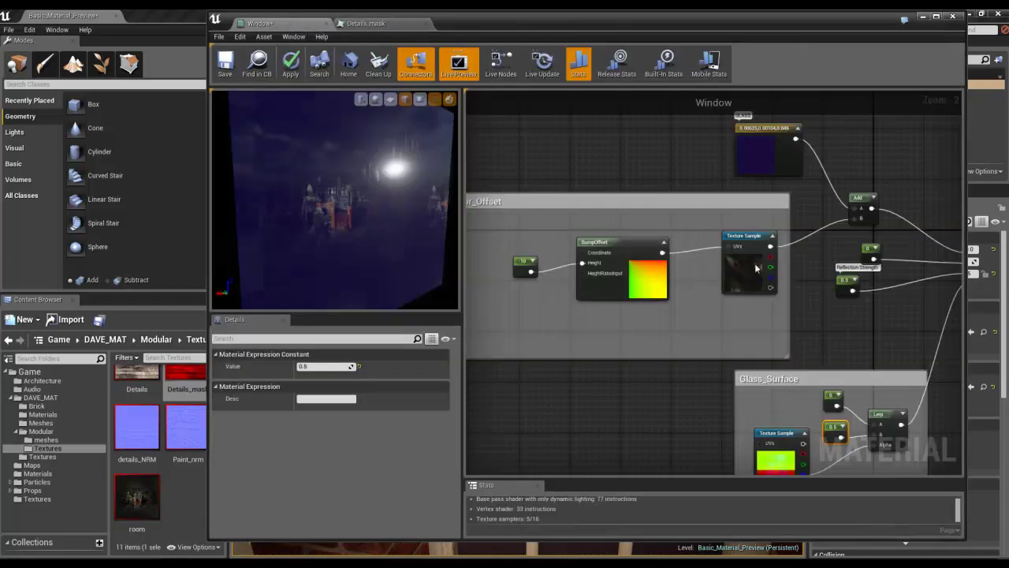
left_click(755, 268)
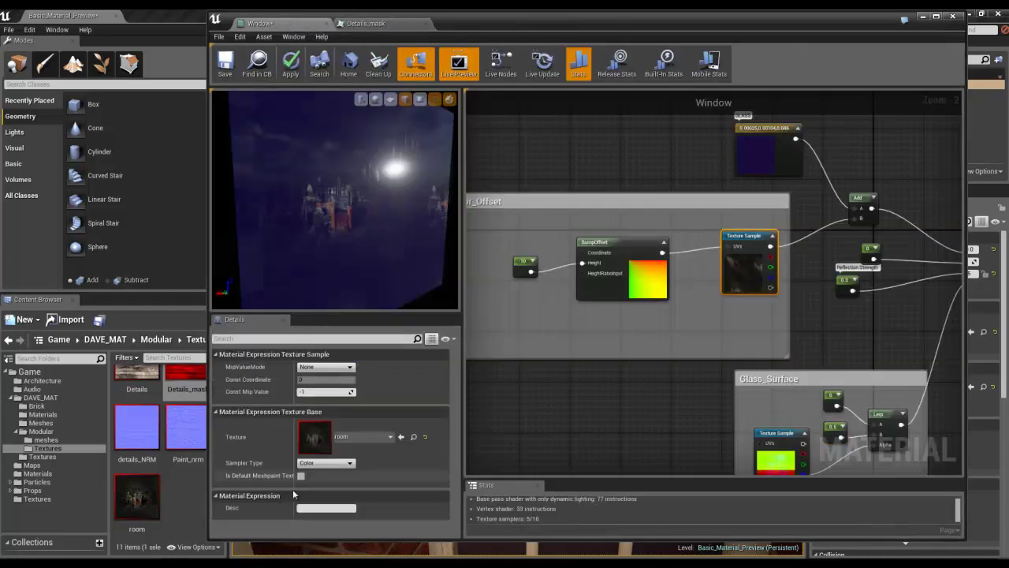
left_click(413, 436)
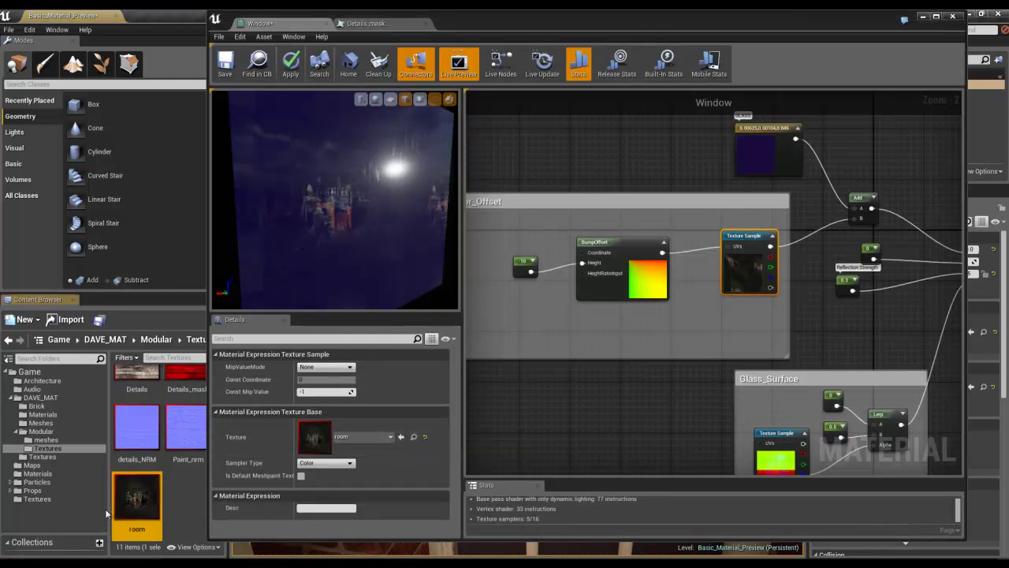
double_click(139, 502)
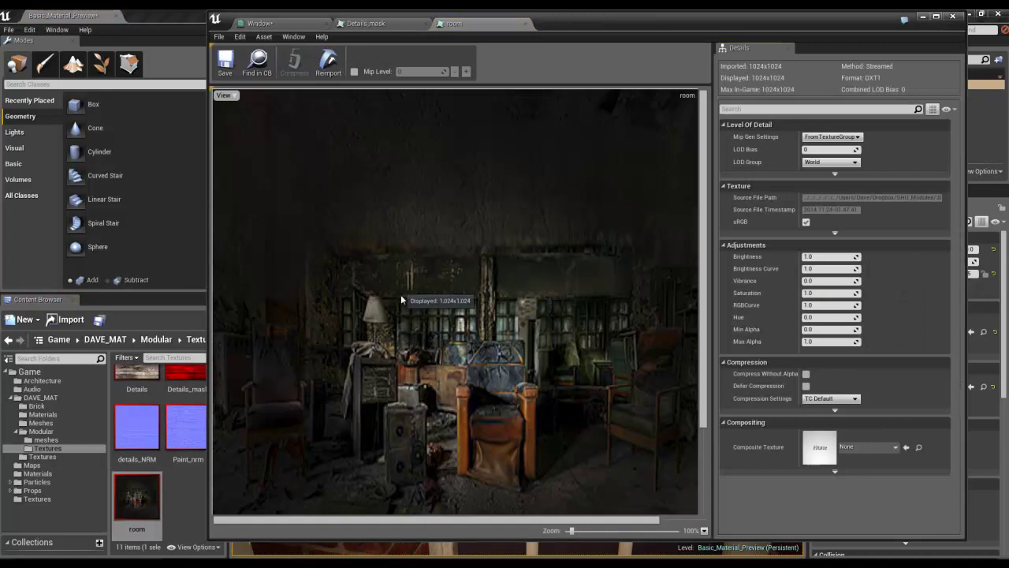
scroll(403, 312, "down", 2)
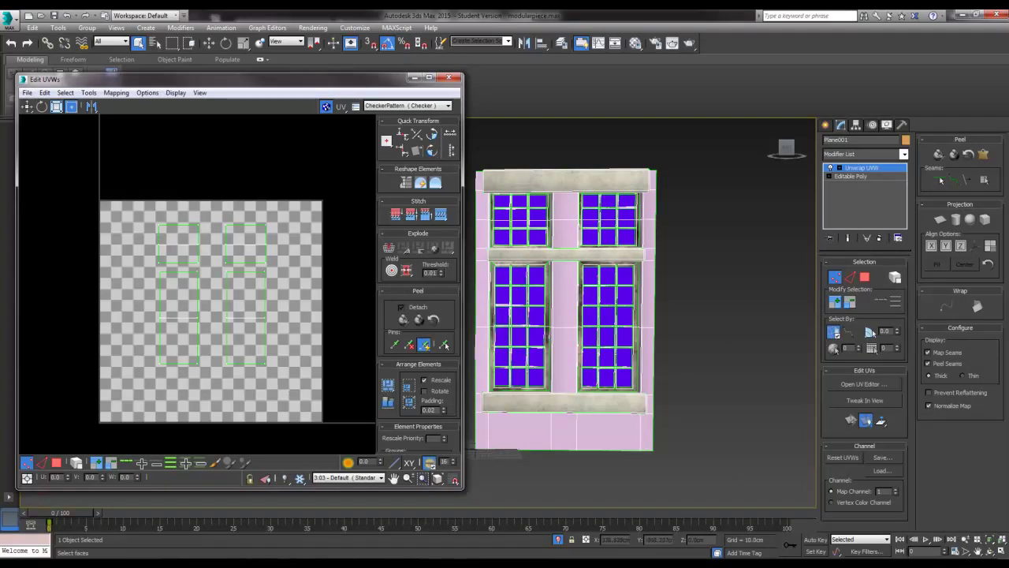
Switch back to Unreal Editor and minimise the texture editor window to reveal the level
mouse_move(308, 564)
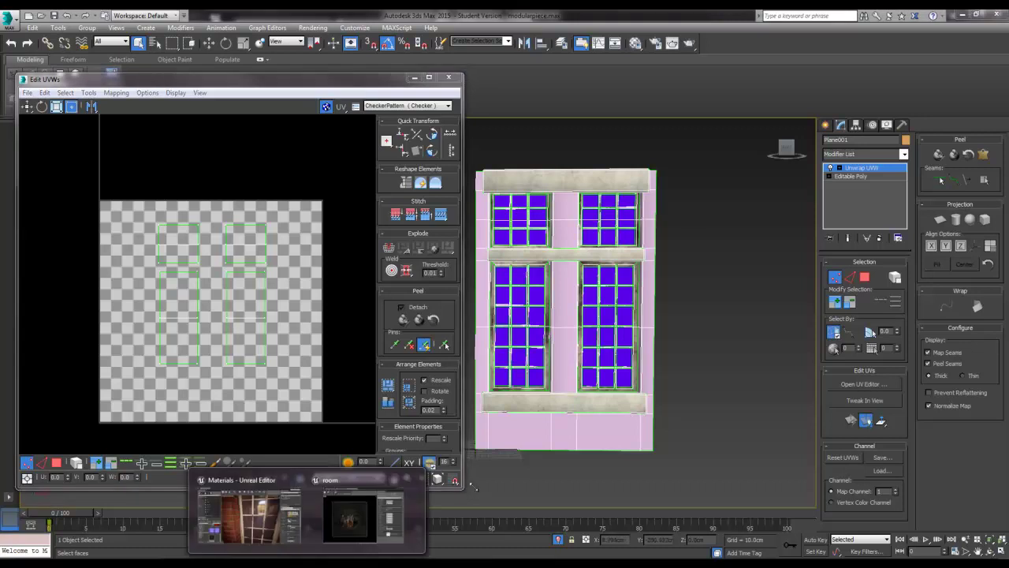
left_click(277, 486)
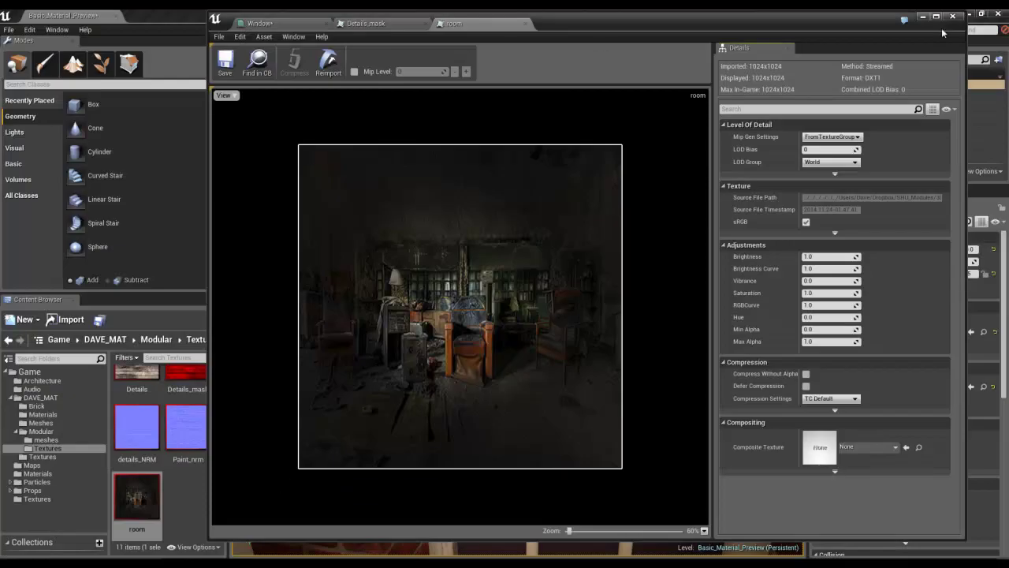
left_click(921, 17)
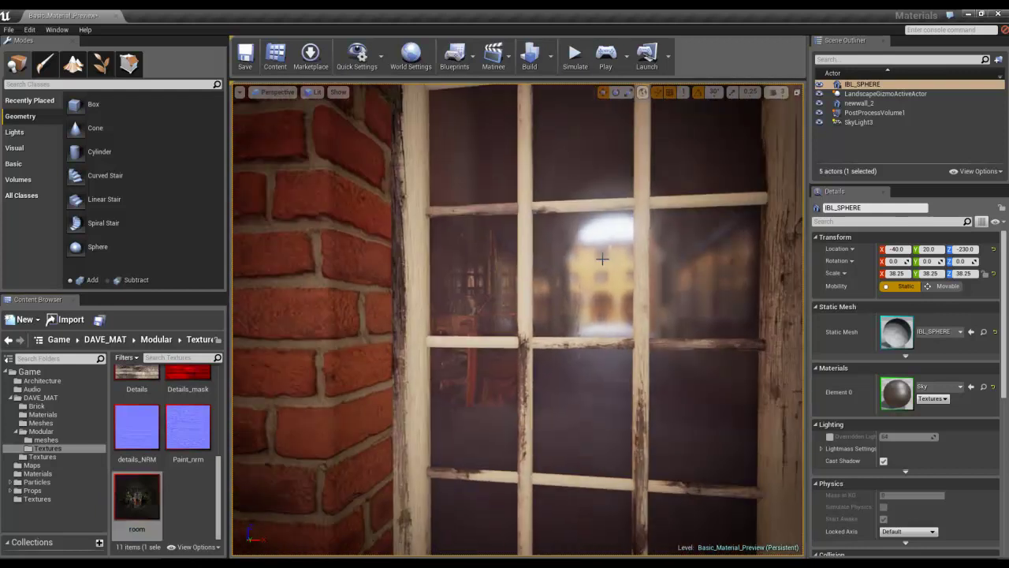
Inspect the window glass's fake interior and reflections in the level from several angles, and open the camera speed setting
scroll(603, 259, "down", 8)
left_click_drag(602, 259, 637, 264, "alt")
scroll(637, 266, "up", 8)
right_click_drag(637, 267, 595, 266)
left_click(776, 92)
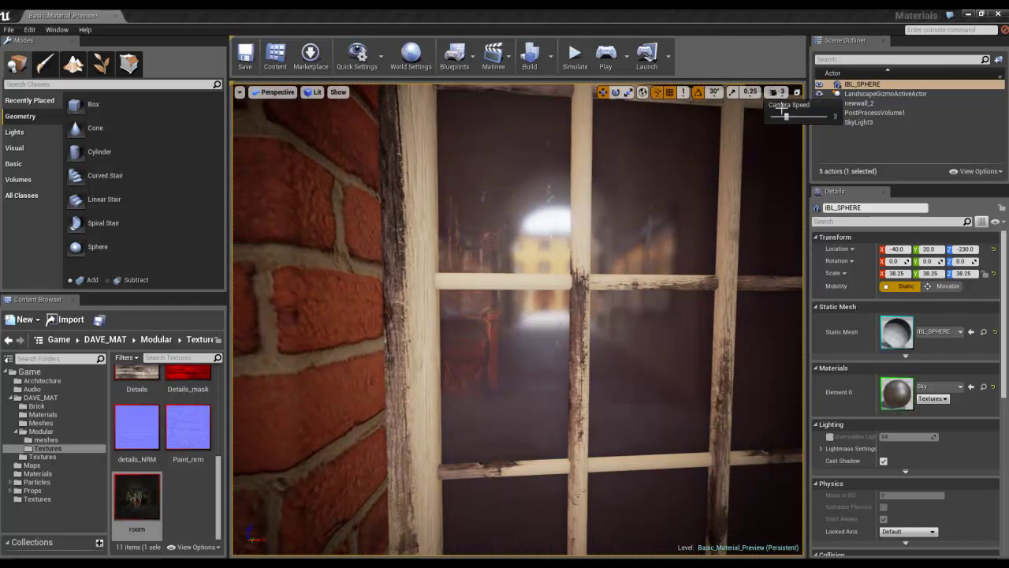